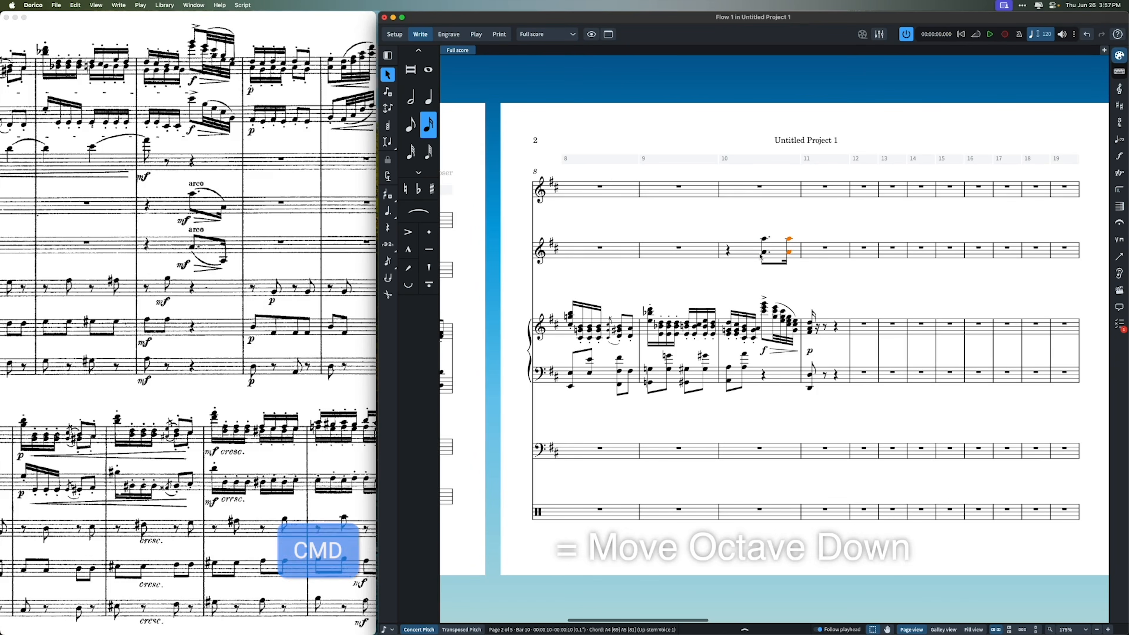
# Move the second A octave in bar 10 of the second staff down an octave and slur both chords together.
pyautogui.press('super+alt+Down')
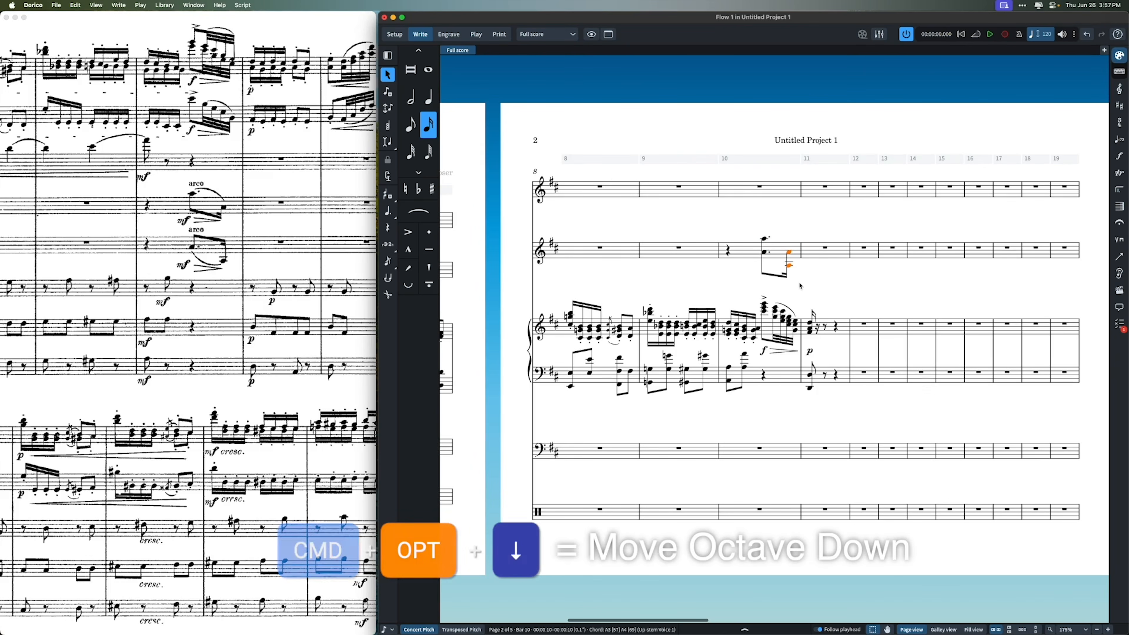
pyautogui.click(779, 275)
pyautogui.press('s')
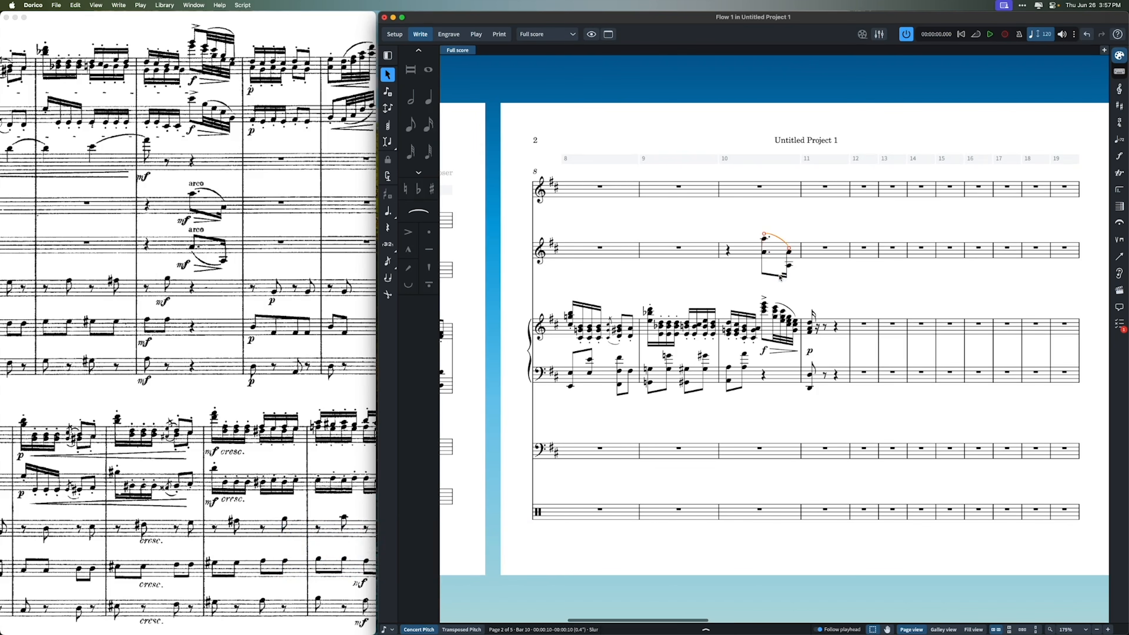
# Add an mf dynamic with a diminuendo hairpin (mf>) to the two slurred chords in bar 10 of the second staff.
pyautogui.click(767, 276)
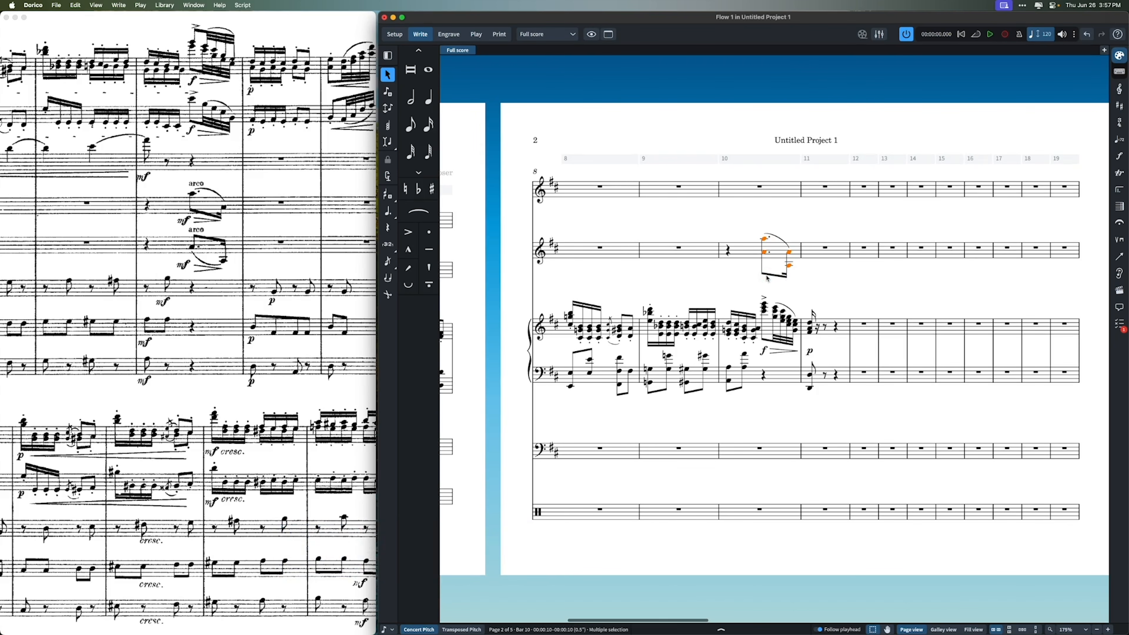
pyautogui.hotkey('shift', 'd')
pyautogui.write('mf>')
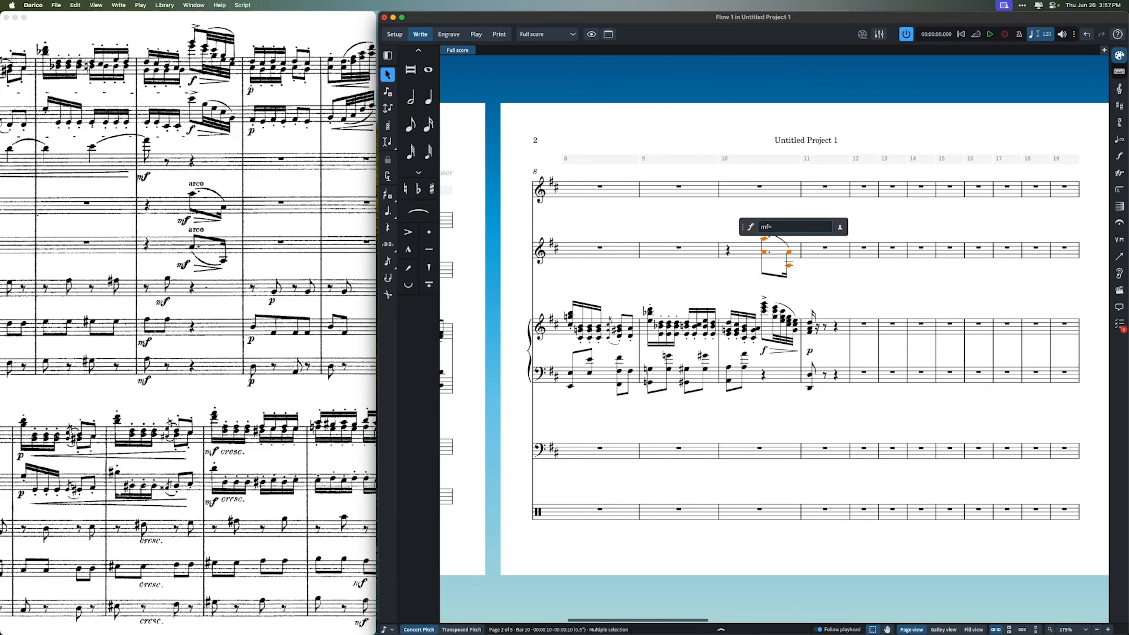
pyautogui.press('Return')
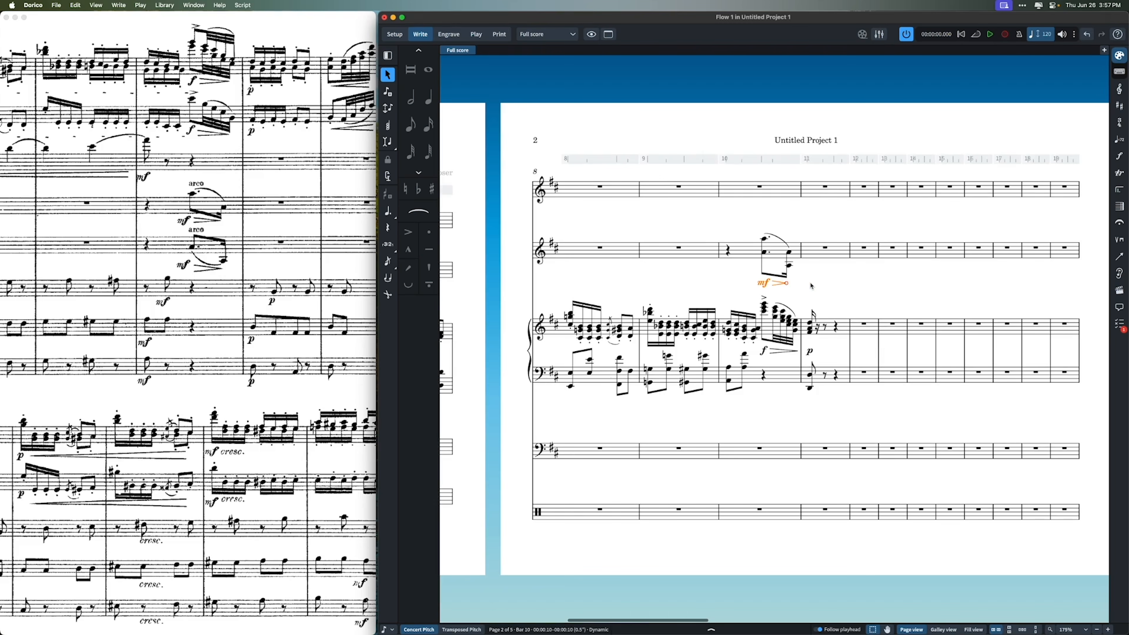
pyautogui.click(811, 285)
# Enter a dotted half-note A from the start of bar 7 and a half-note D across bars 8–9 on the lowest bass-clef staff.
pyautogui.hscroll(-1, 754, 233)
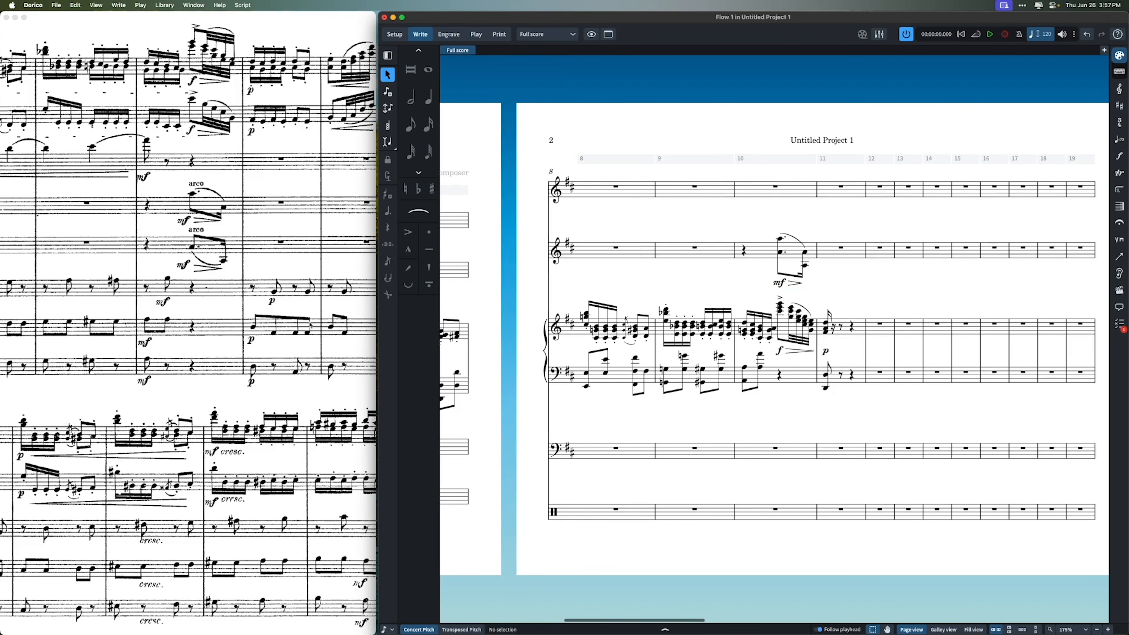
pyautogui.scroll(-10, 113, 168)
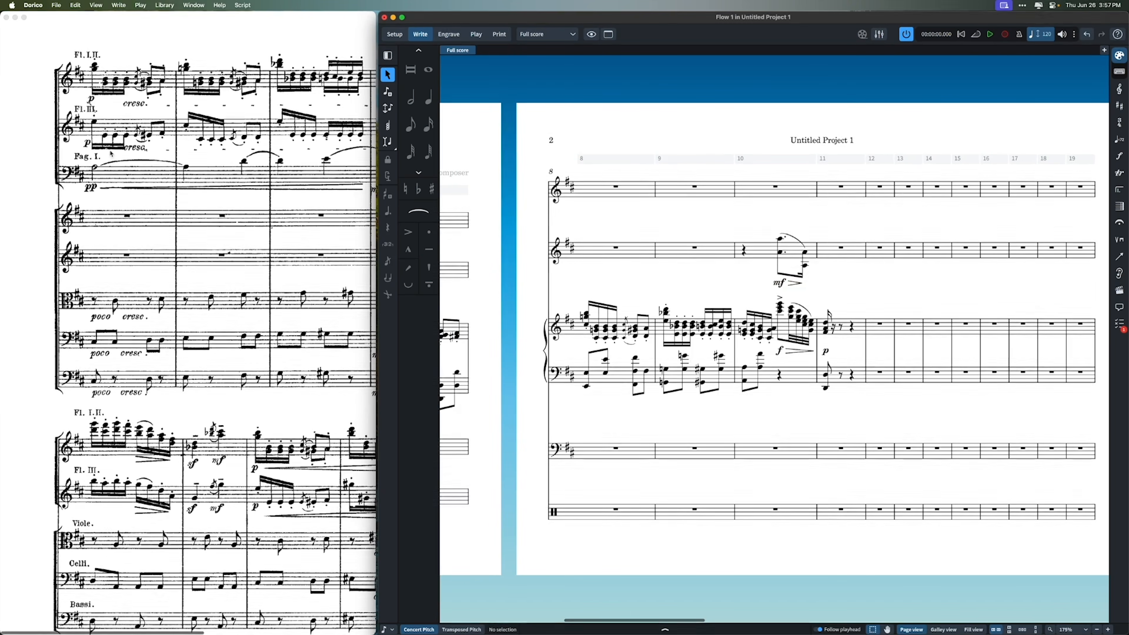
pyautogui.hscroll(-5, 604, 410)
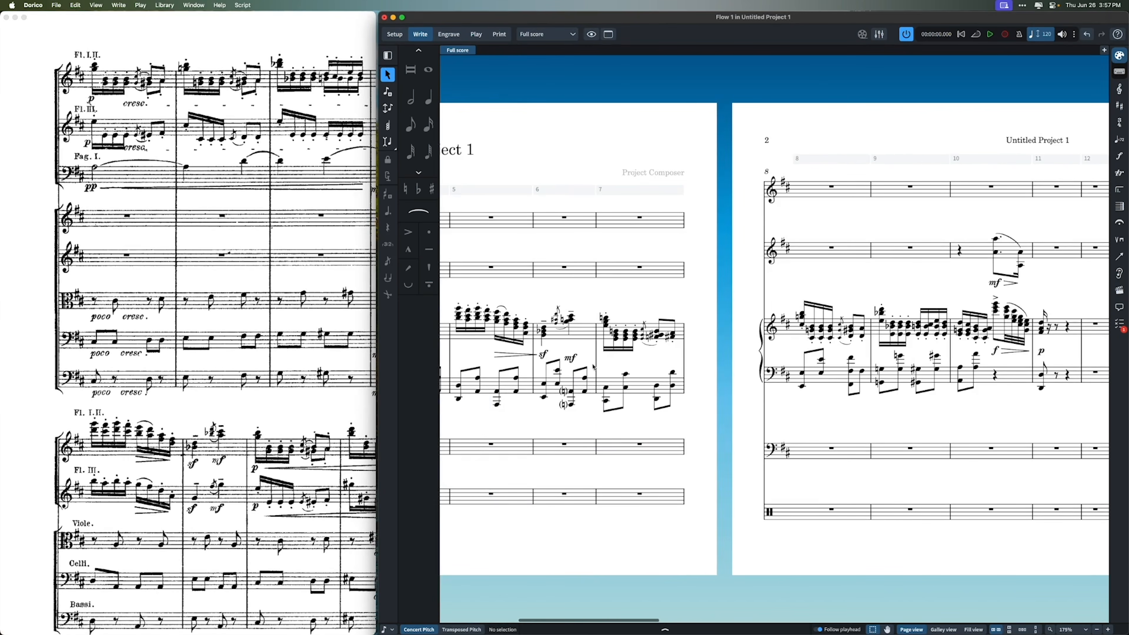
pyautogui.click(606, 390)
pyautogui.scroll(3, 607, 390)
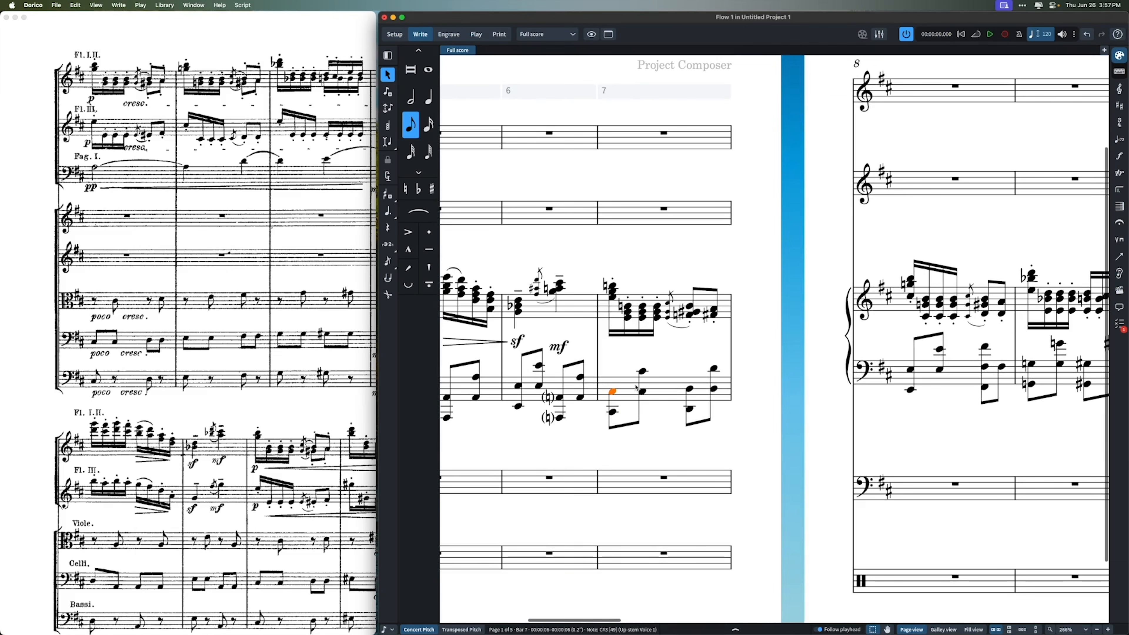
pyautogui.hscroll(5, 648, 415)
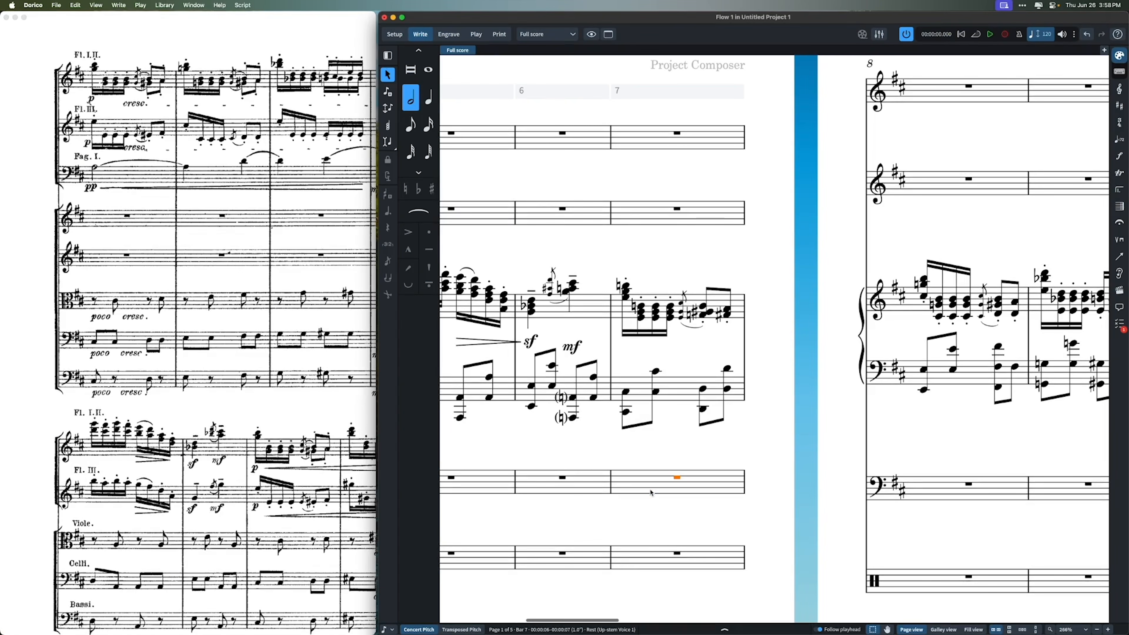
pyautogui.hotkey('shift', 'n')
pyautogui.press('6')
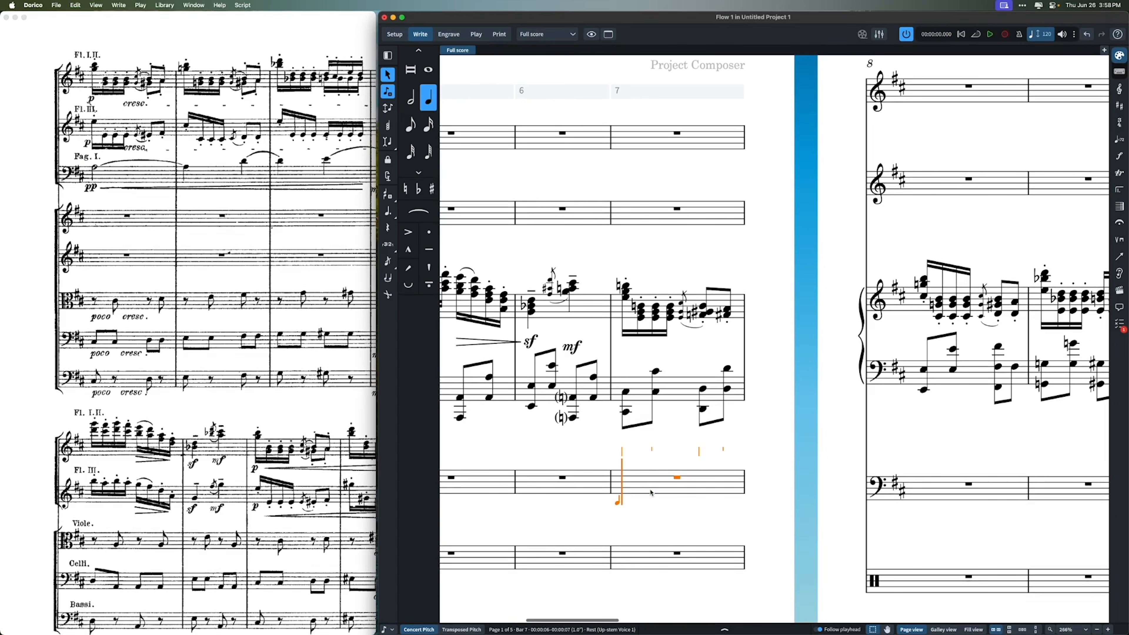
pyautogui.press('7')
pyautogui.press('.')
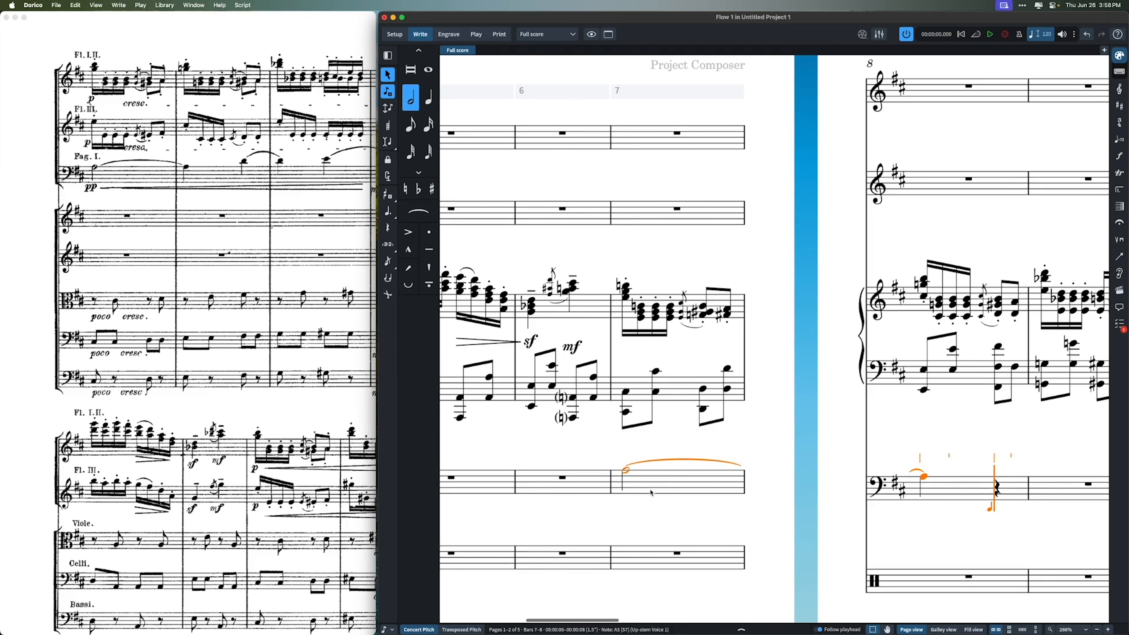
pyautogui.press('d')
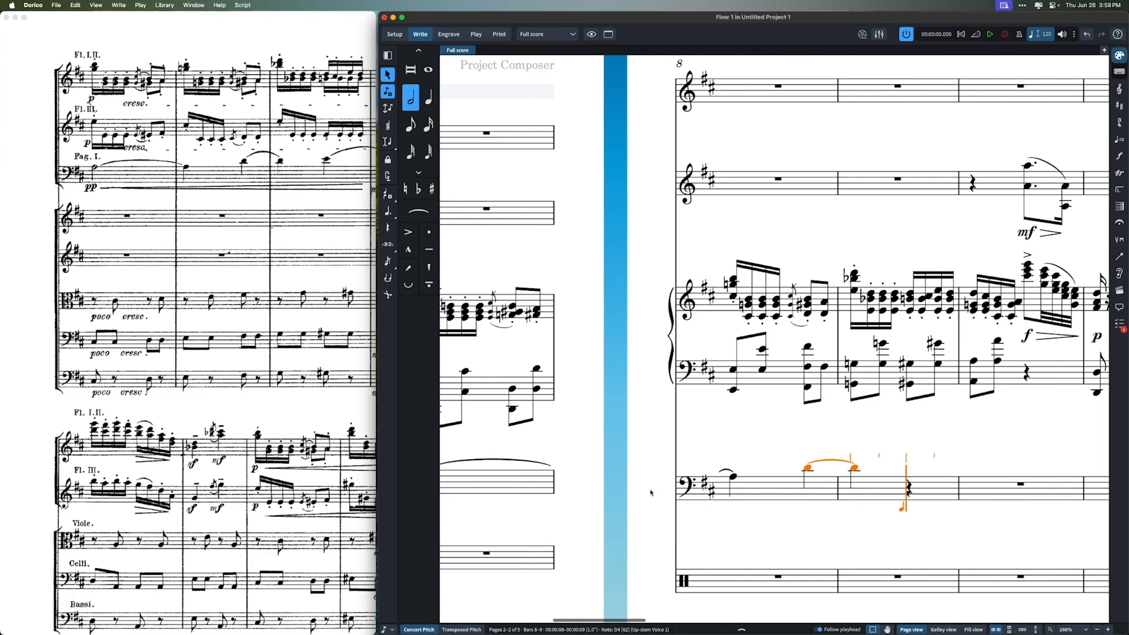
# Enter a quarter-note E in bar 9 and an eighth-note A in bar 10 on the lowest bass-clef staff, joined by a slur.
pyautogui.hscroll(5, 272, 418)
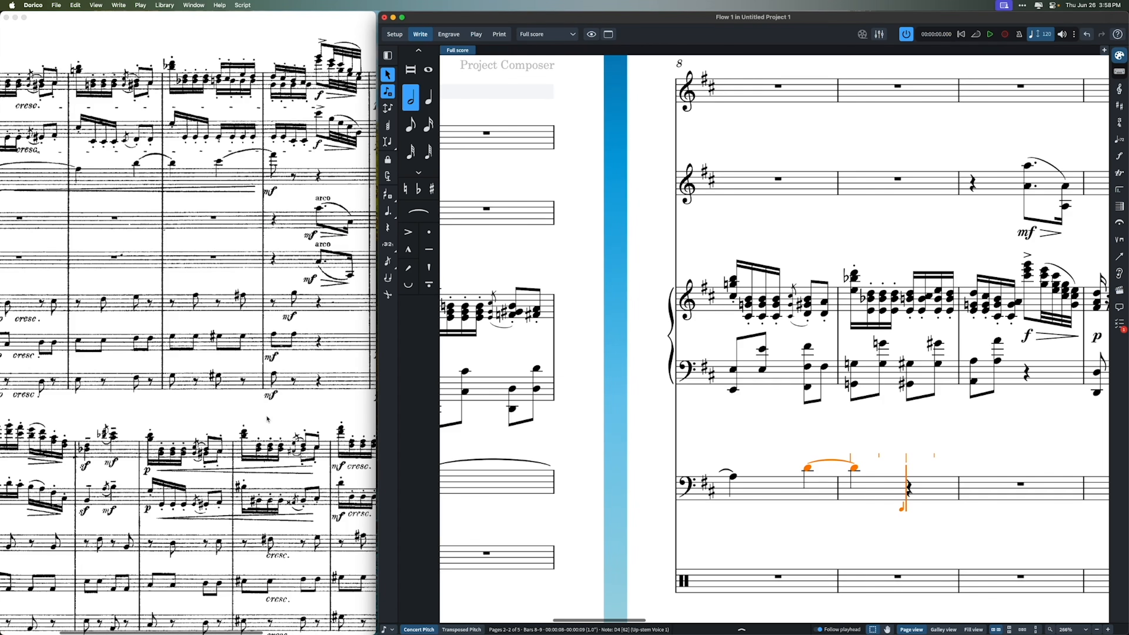
pyautogui.press('6')
pyautogui.press('e')
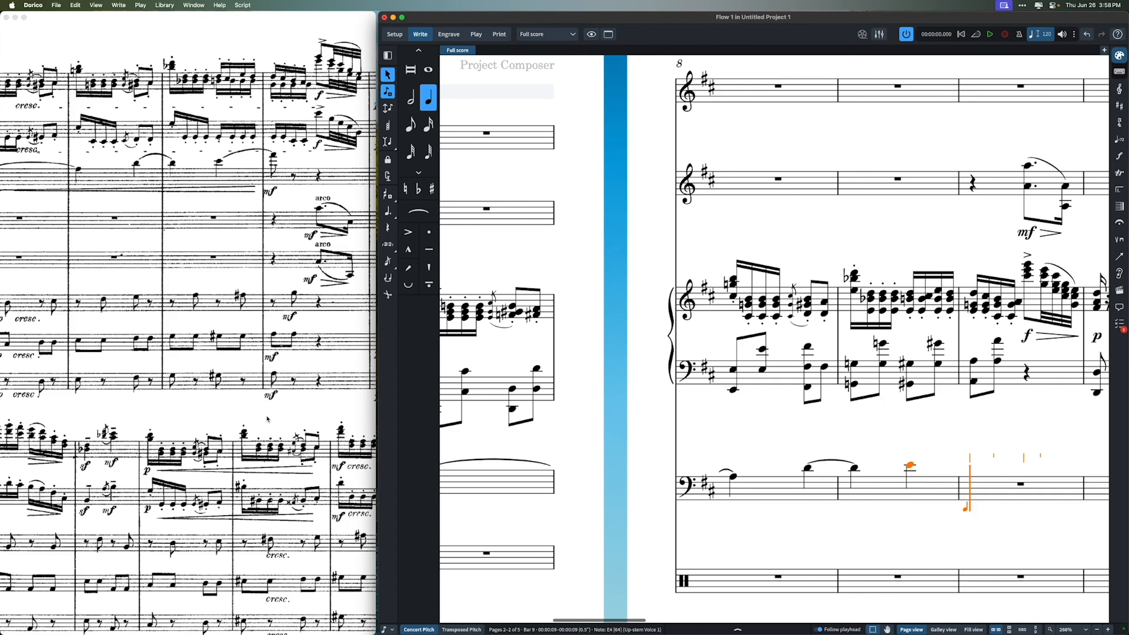
pyautogui.press('5')
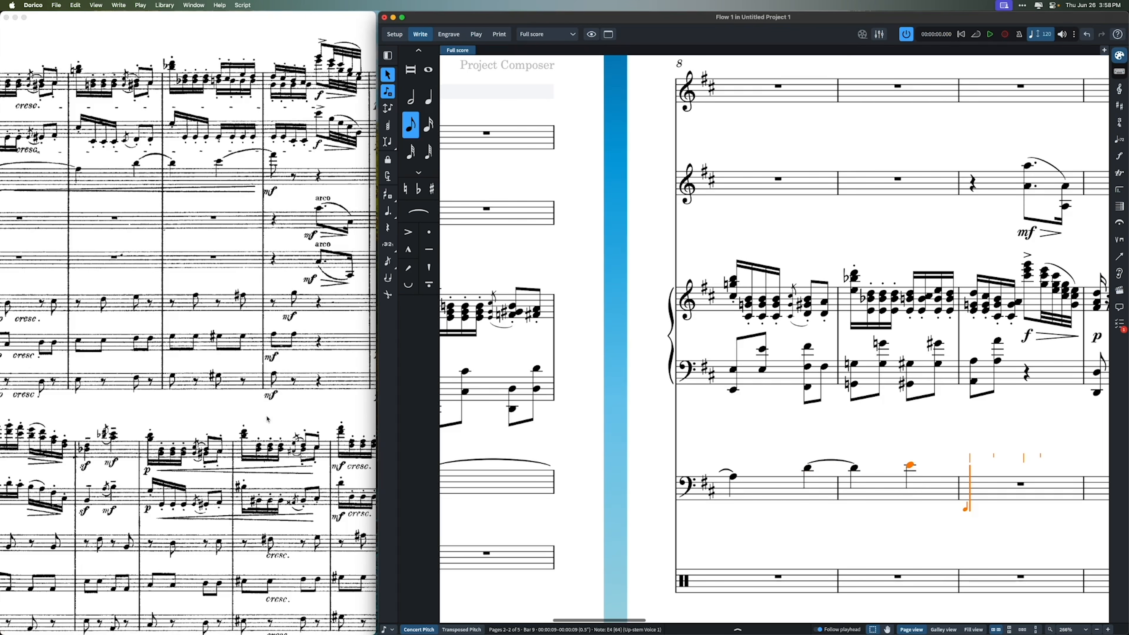
pyautogui.press('a')
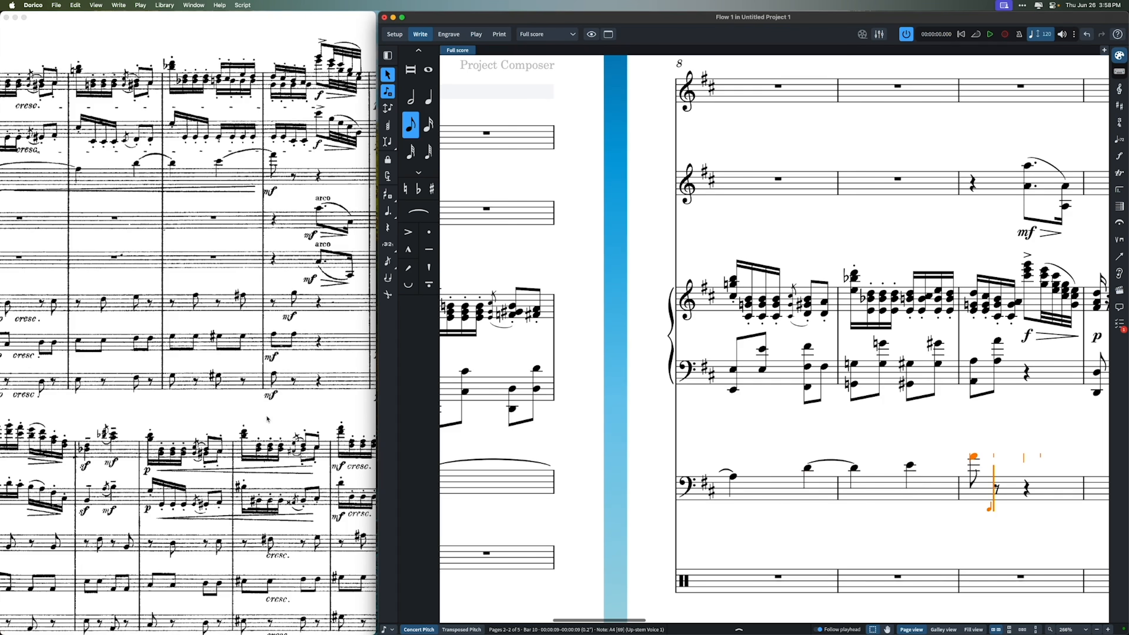
pyautogui.press('Escape')
pyautogui.hotkey('shift', 'Left')
pyautogui.press('s')
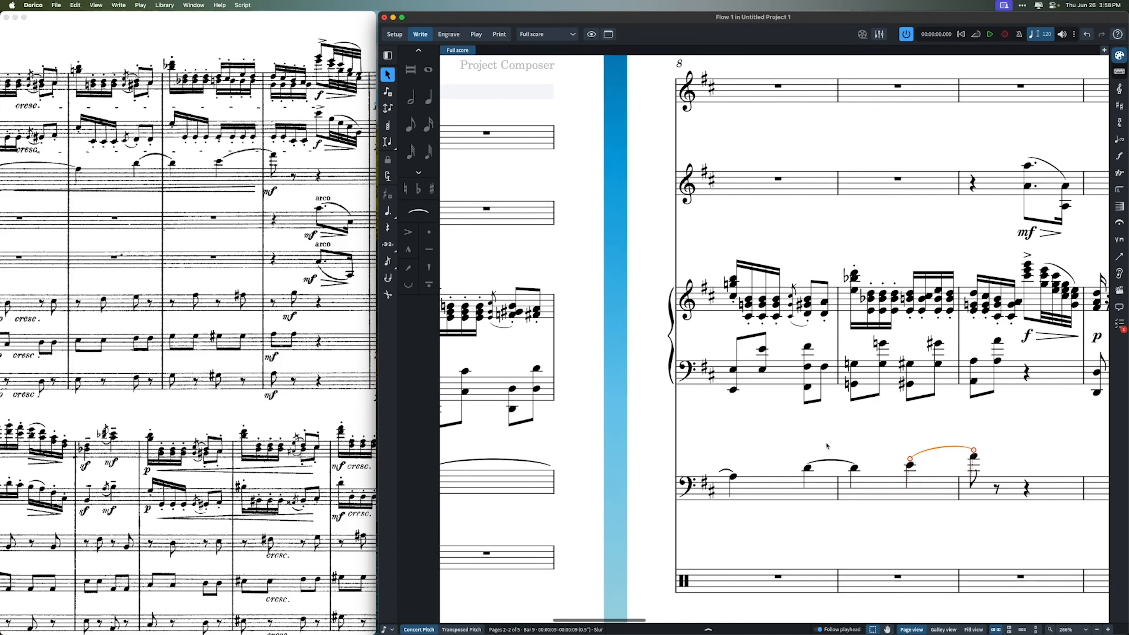
# Add a p<mf crescendo across the lowest bass-clef staff's phrase from the first A in bar 7 to the A in bar 10.
pyautogui.hscroll(-3, 827, 446)
pyautogui.click(499, 470)
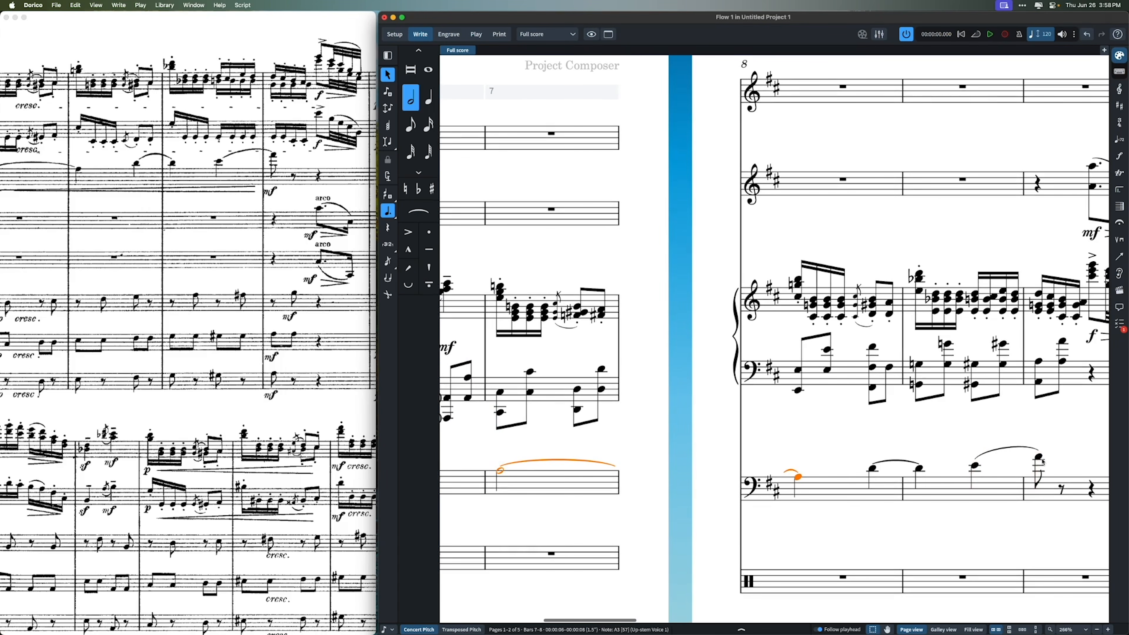
pyautogui.keyDown('shift'); pyautogui.click(1040, 458); pyautogui.keyUp('shift')
pyautogui.hotkey('shift', 'd')
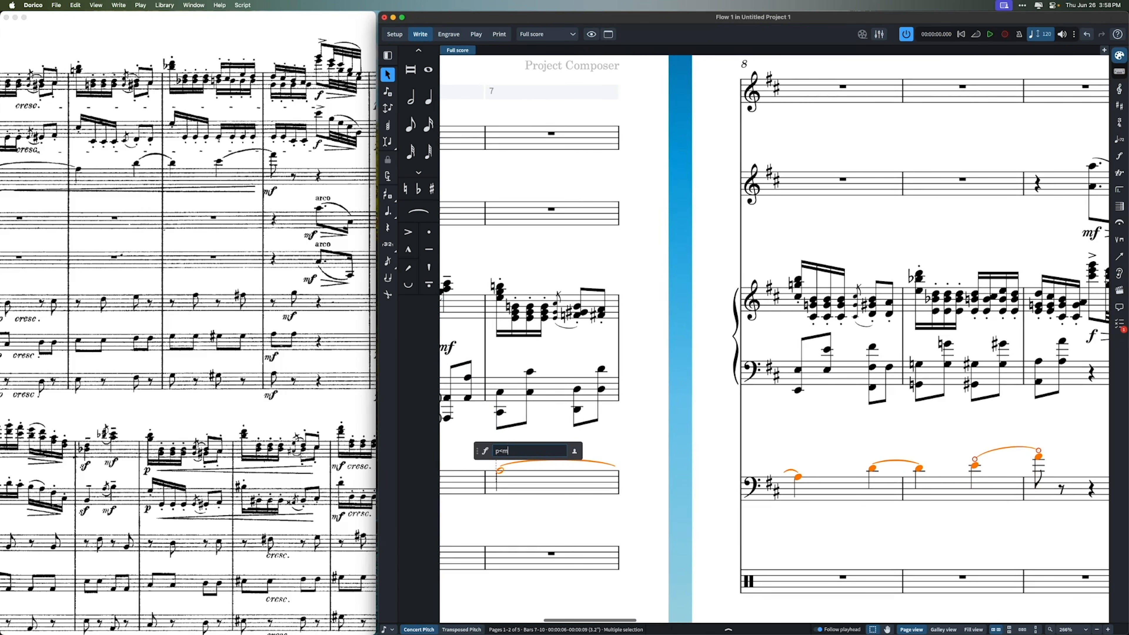
pyautogui.press('Return')
# Change the crescendo's starting dynamic in bar 7 of the lowest bass-clef staff to pp.
pyautogui.hscroll(-3, 281, 408)
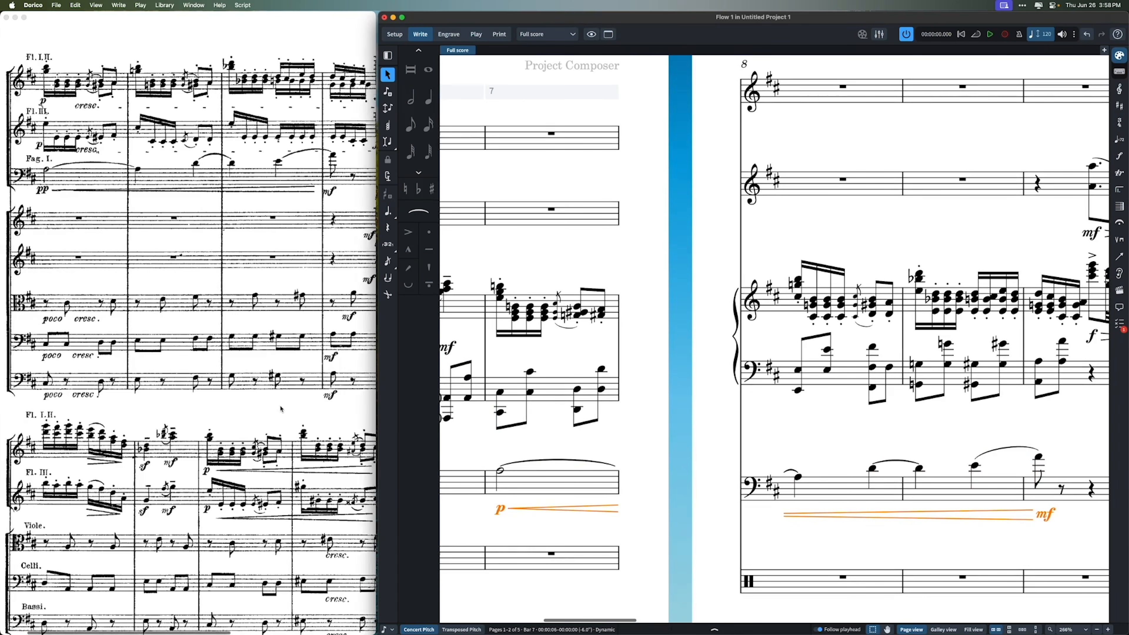
pyautogui.click(500, 511)
pyautogui.doubleClick(500, 510)
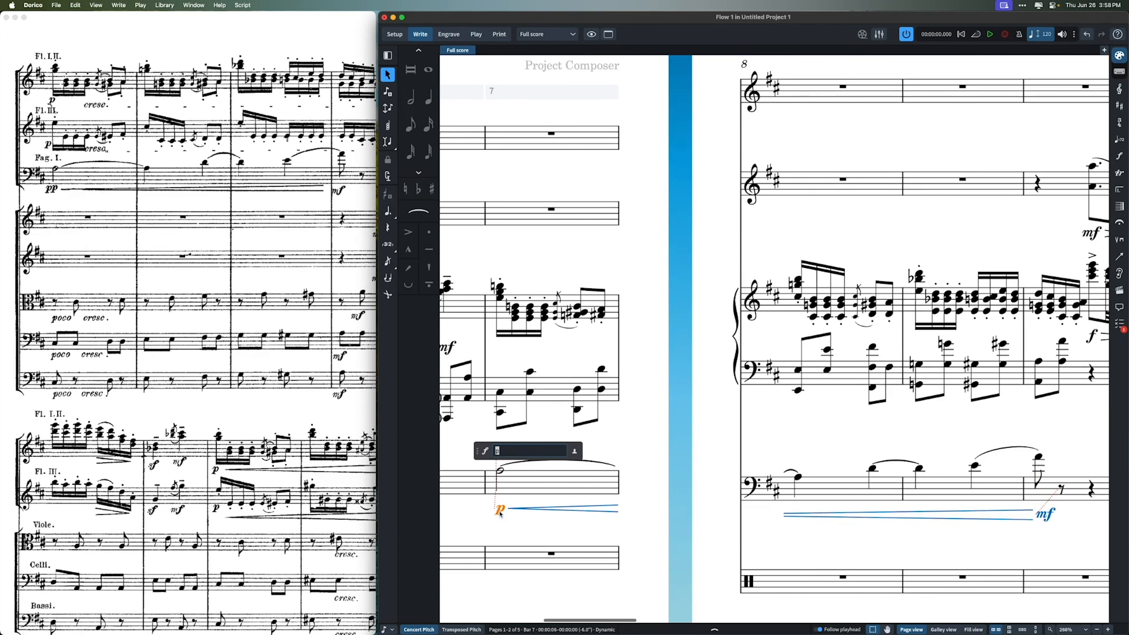
pyautogui.press('Return')
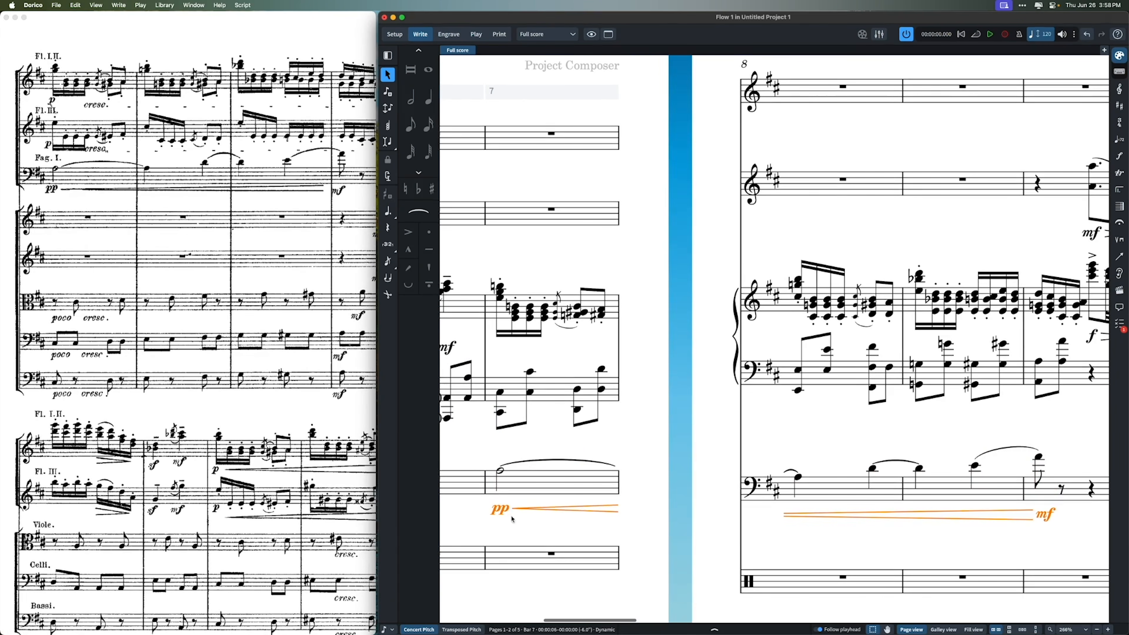
pyautogui.click(633, 426)
# Add the three-line staff text "Violas", "Cellos", "Basses" at the first note of bar 1 in the piano's bass staff.
pyautogui.scroll(-5, 634, 427)
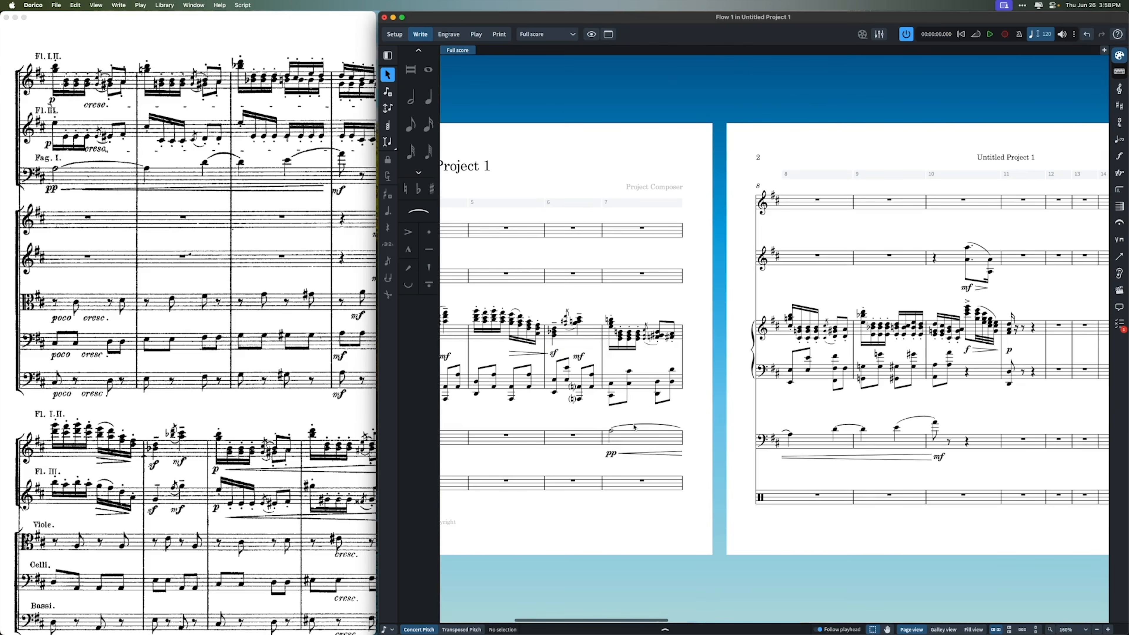
pyautogui.hscroll(3, 634, 427)
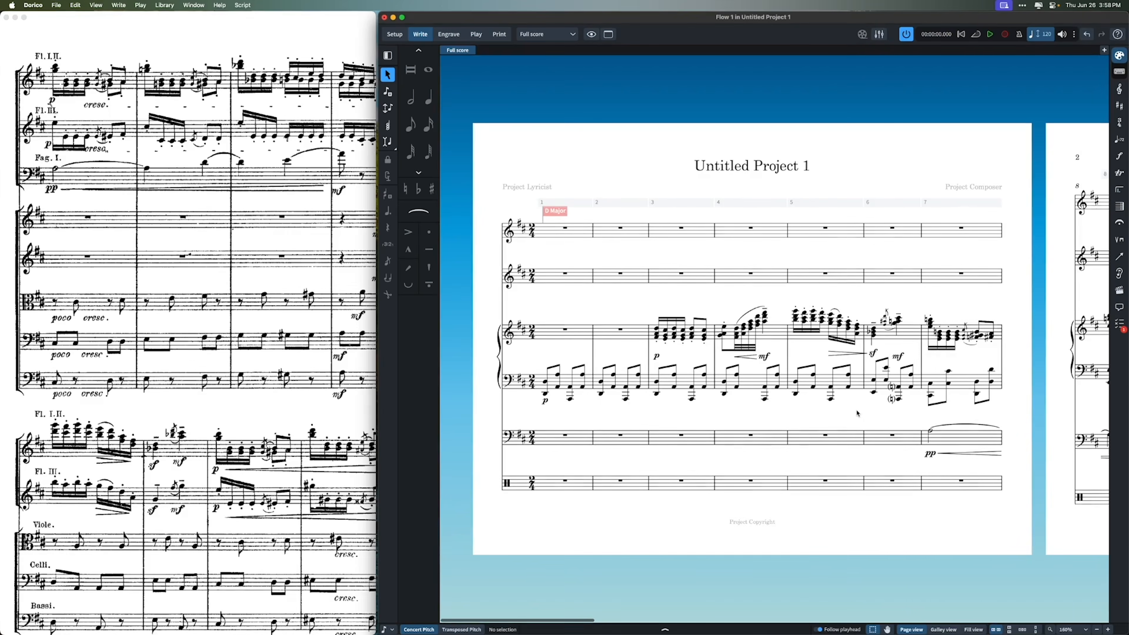
pyautogui.hscroll(1, 603, 406)
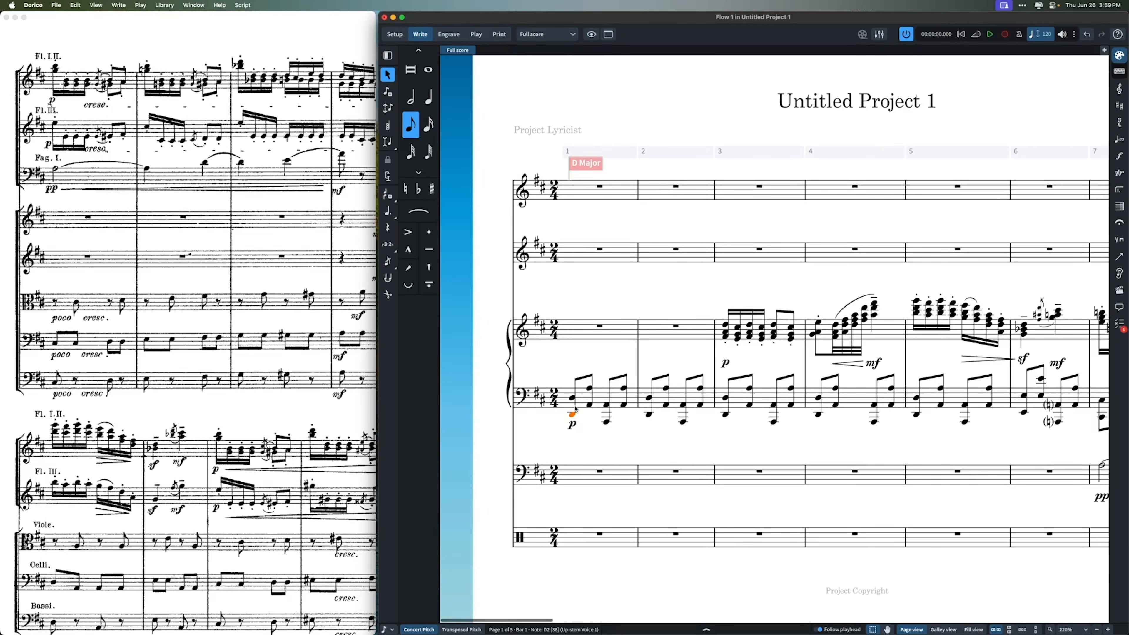
pyautogui.hotkey('shift', 'x')
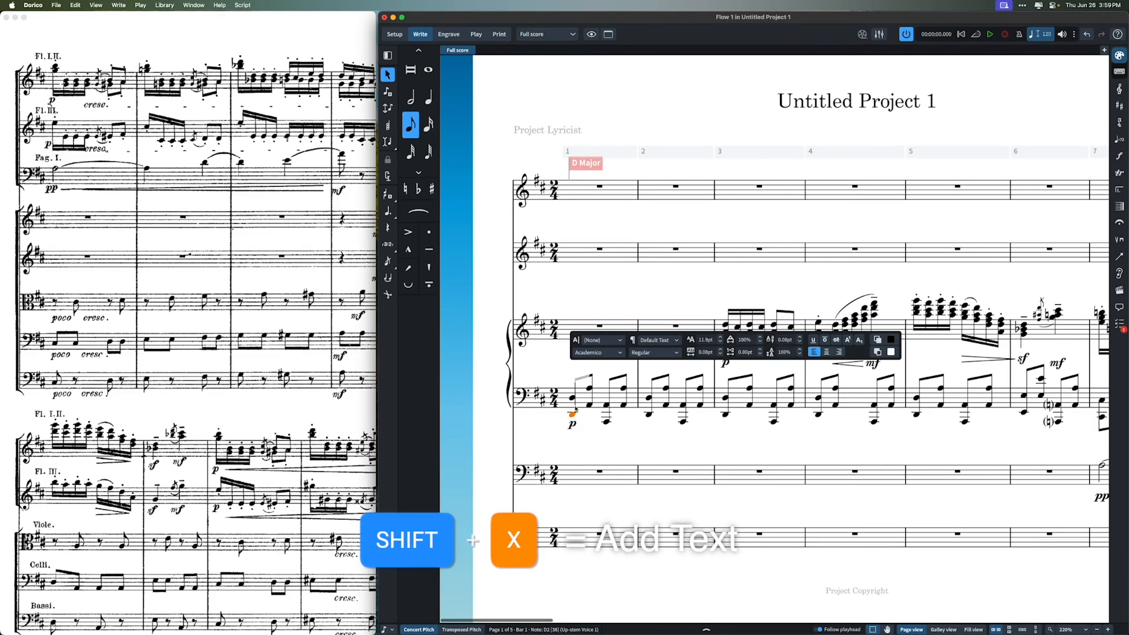
pyautogui.write('Violas ')
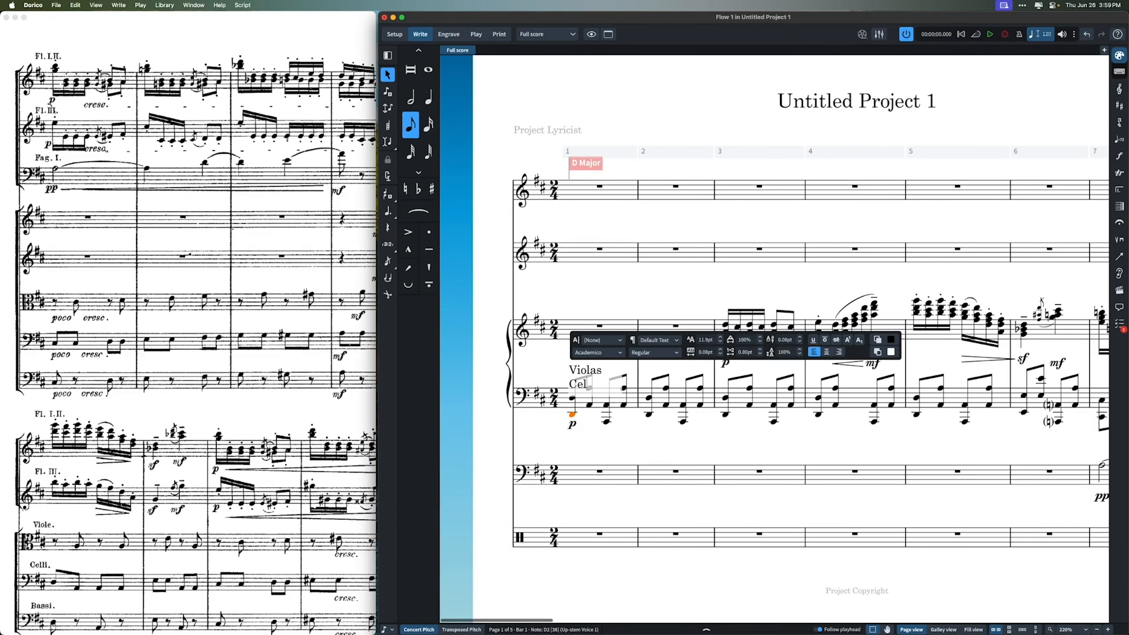
pyautogui.write('Cellos')
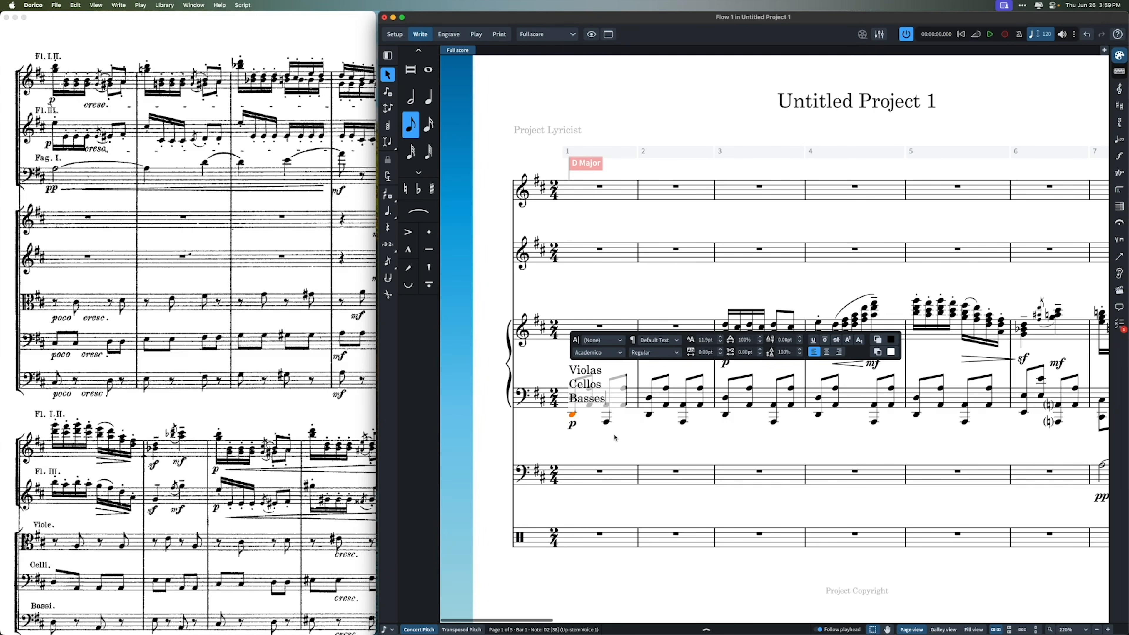
pyautogui.press('Escape')
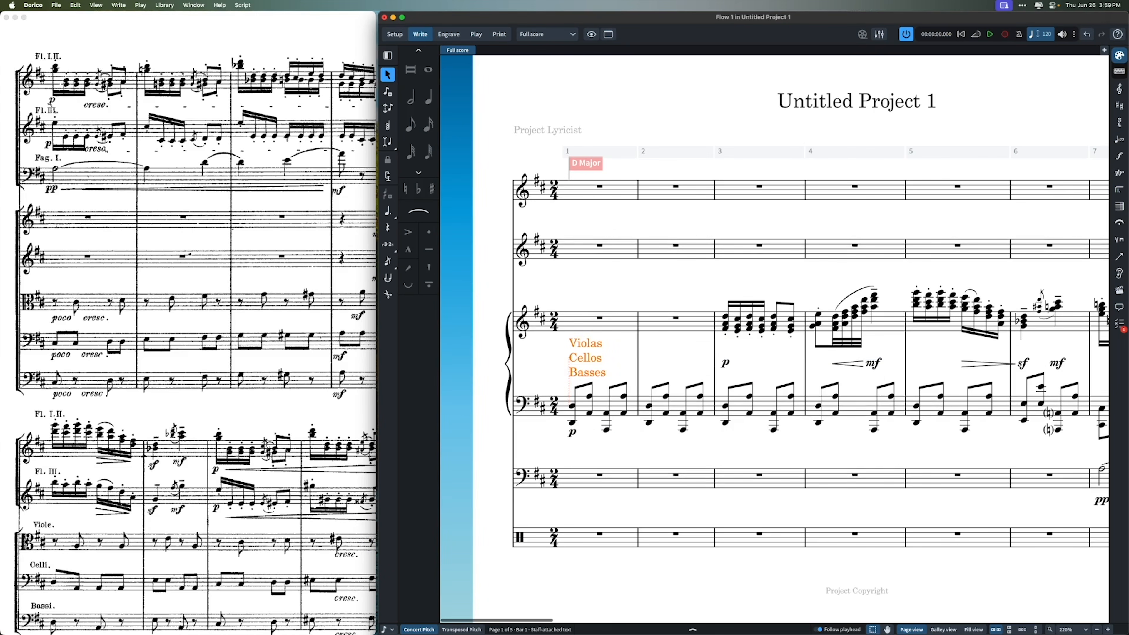
pyautogui.click(620, 442)
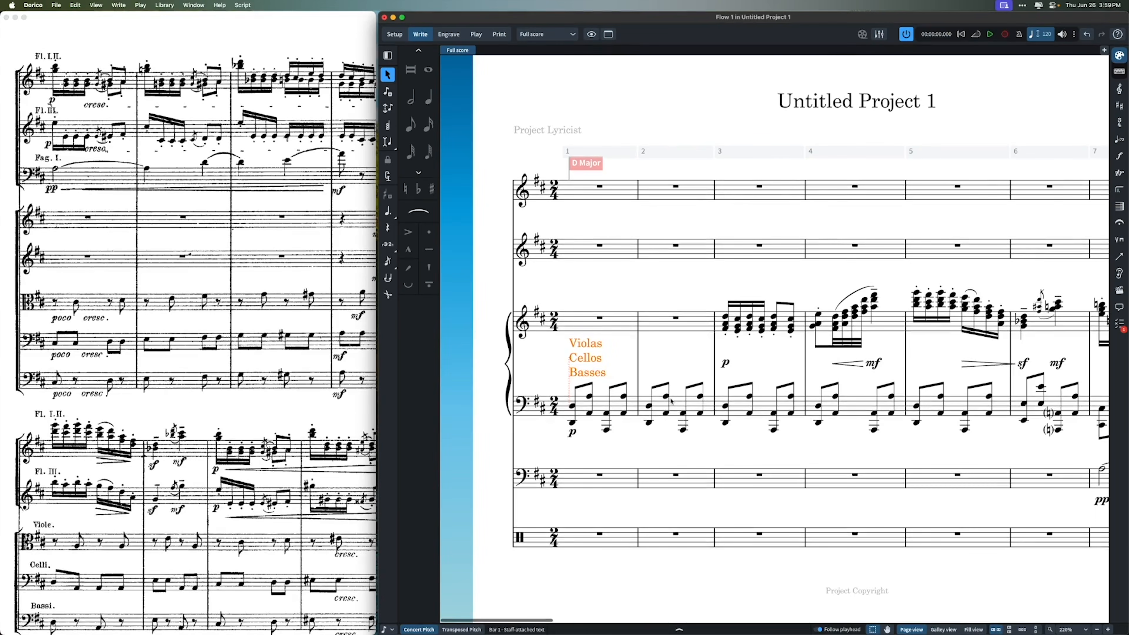
# Flip the "Violas", "Cellos", "Basses" text below the piano's bass staff and apply the Cue Labels paragraph style to all three lines.
pyautogui.scroll(-2, 670, 400)
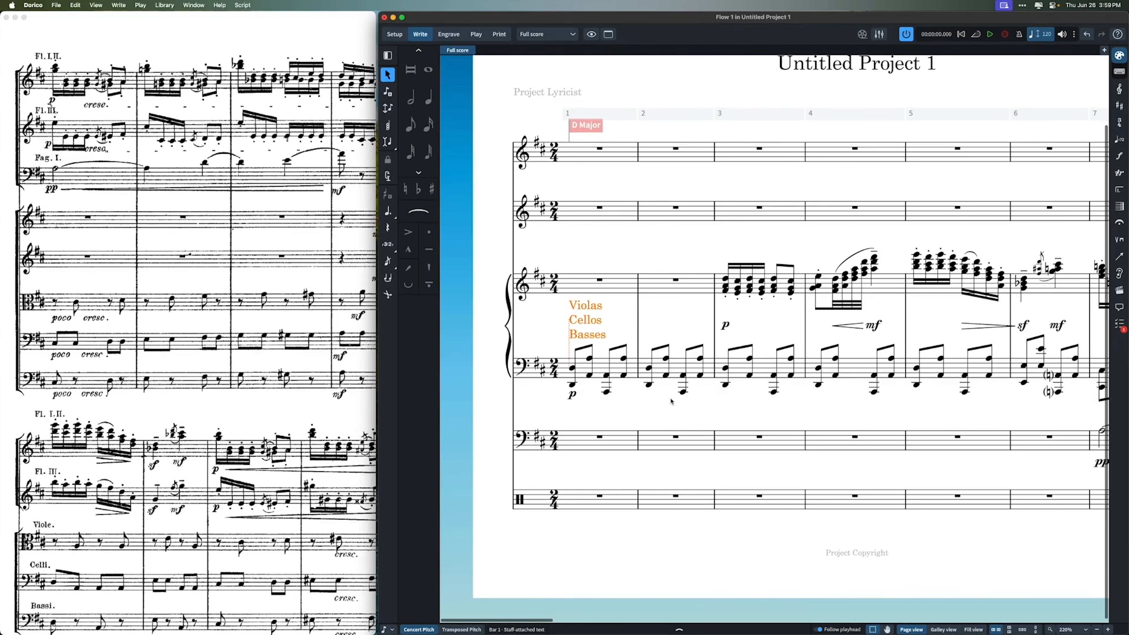
pyautogui.press('f')
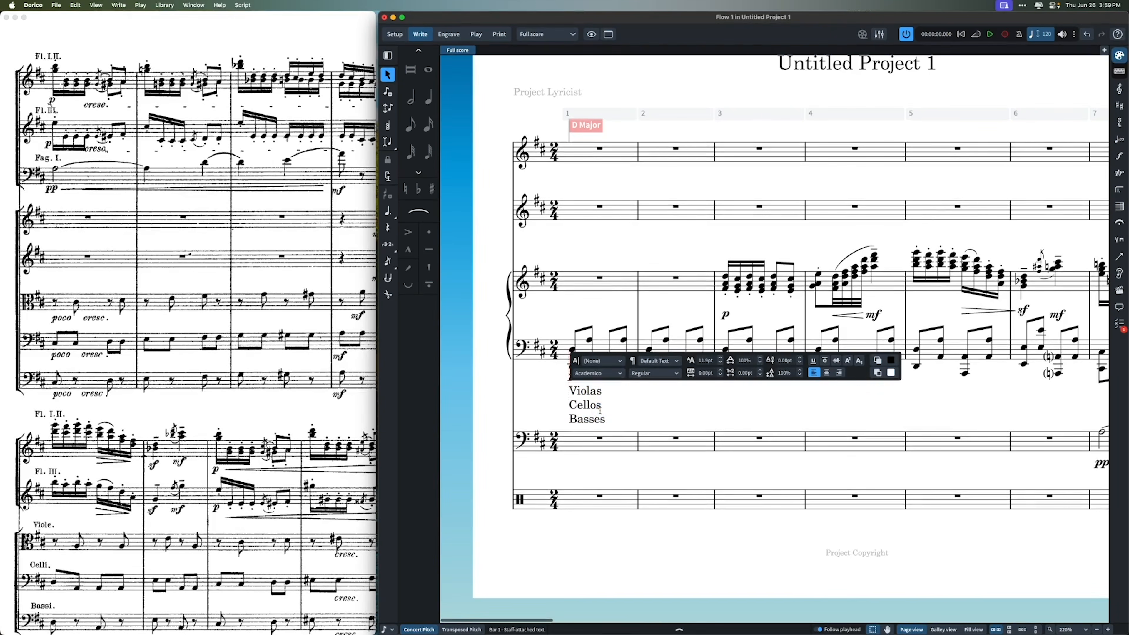
pyautogui.press('super+a')
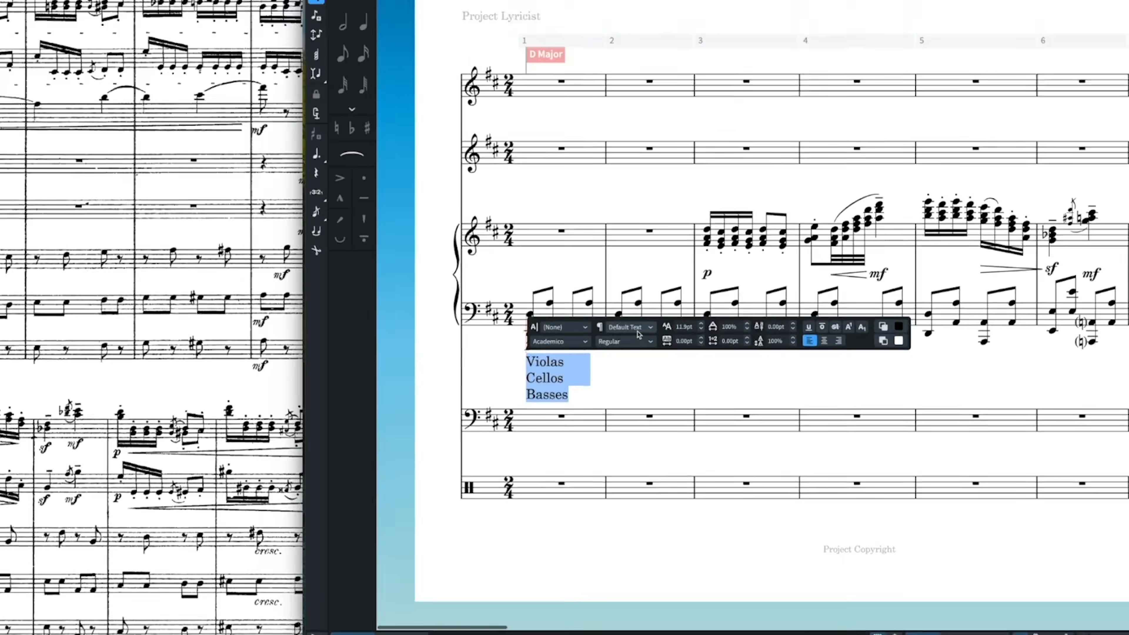
pyautogui.click(665, 363)
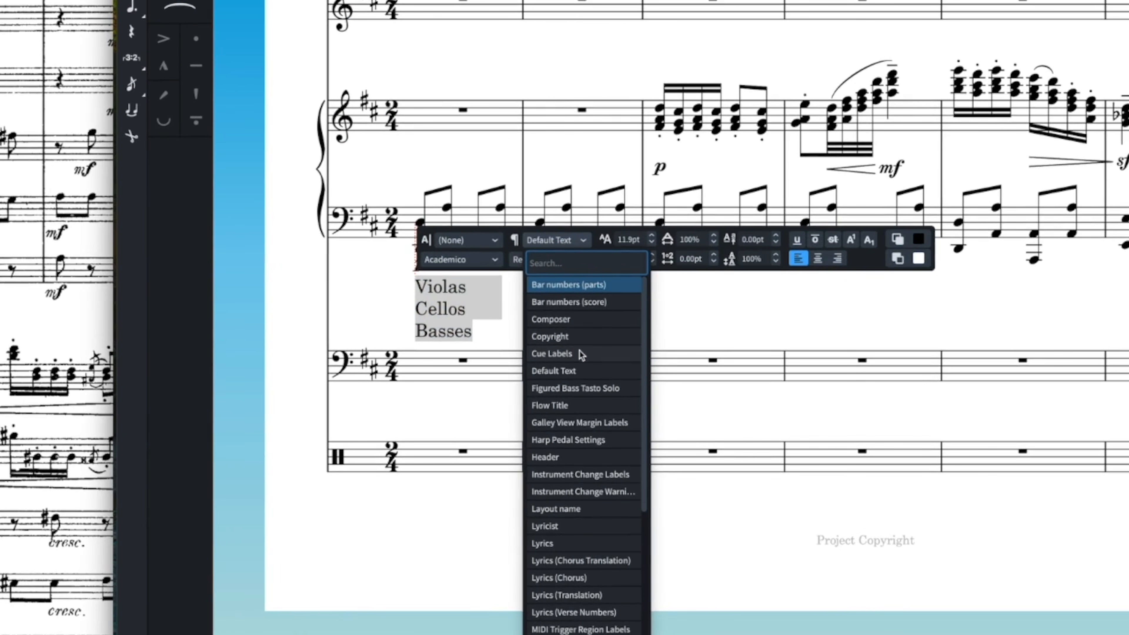
pyautogui.click(570, 359)
# Add "(pizz.)" after each of the three instrument names in the string label at bar 1.
pyautogui.press('Escape')
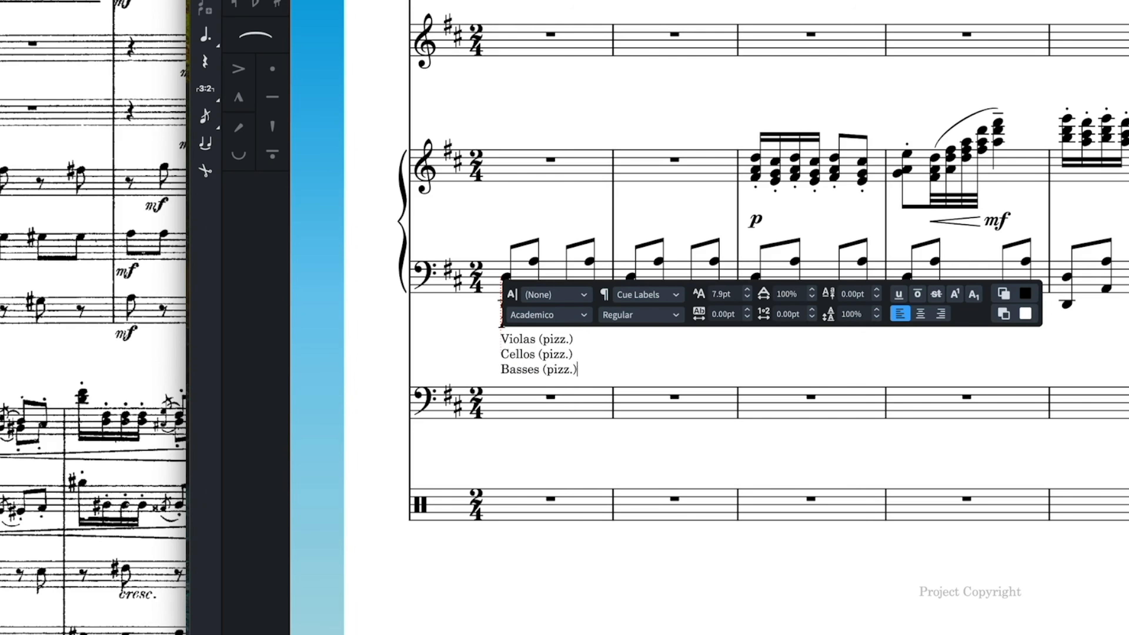
pyautogui.press('Escape')
pyautogui.click(645, 352)
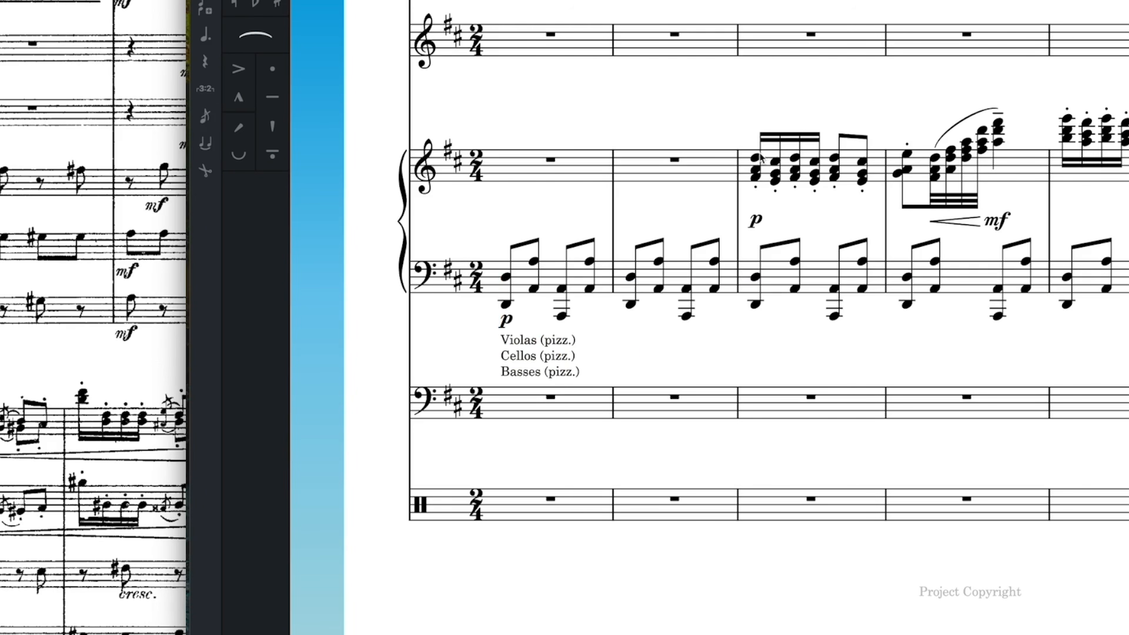
# Add the staff text "3 Flutes" in the Cue Labels style at the first chord of bar 3 in the piano's treble staff.
pyautogui.click(756, 159)
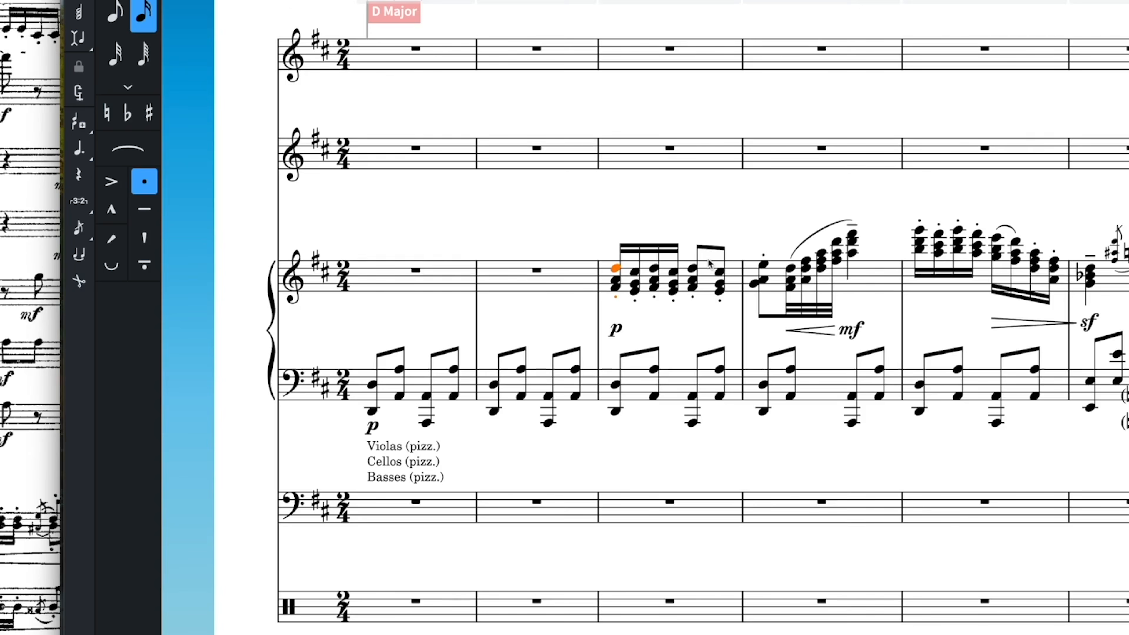
pyautogui.hotkey('shift', 'x')
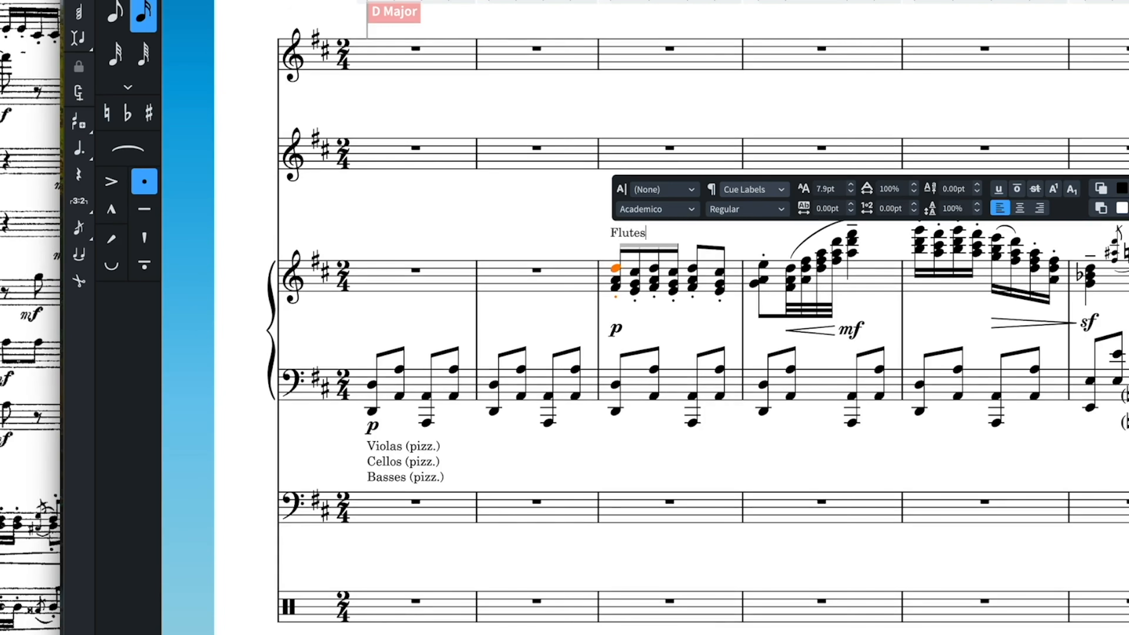
pyautogui.press('super+a')
pyautogui.write('3 Flute')
pyautogui.press('Escape')
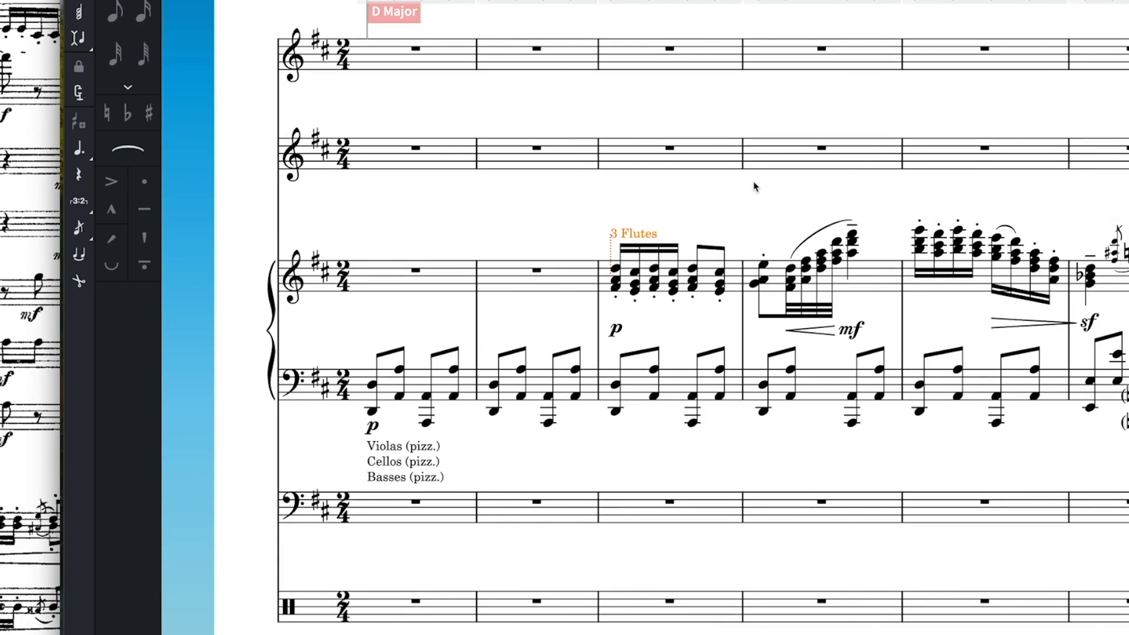
pyautogui.press('Escape')
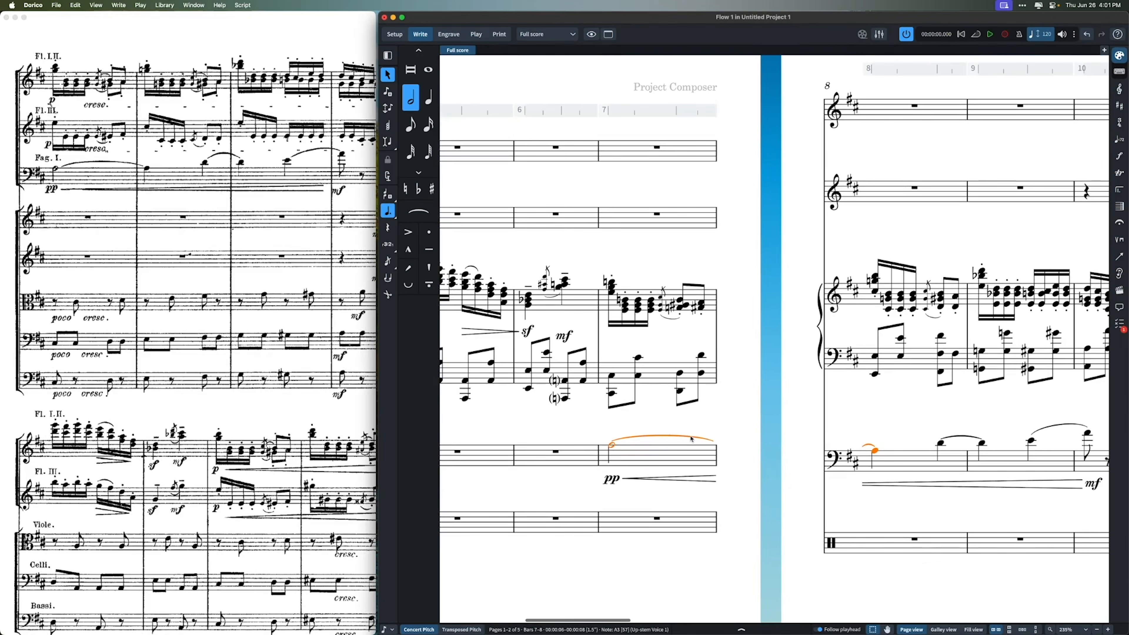
# Add the staff text "Bassoon" at the tied note starting in bar 7 on the lowest bass-clef staff.
pyautogui.hotkey('shift', 'x')
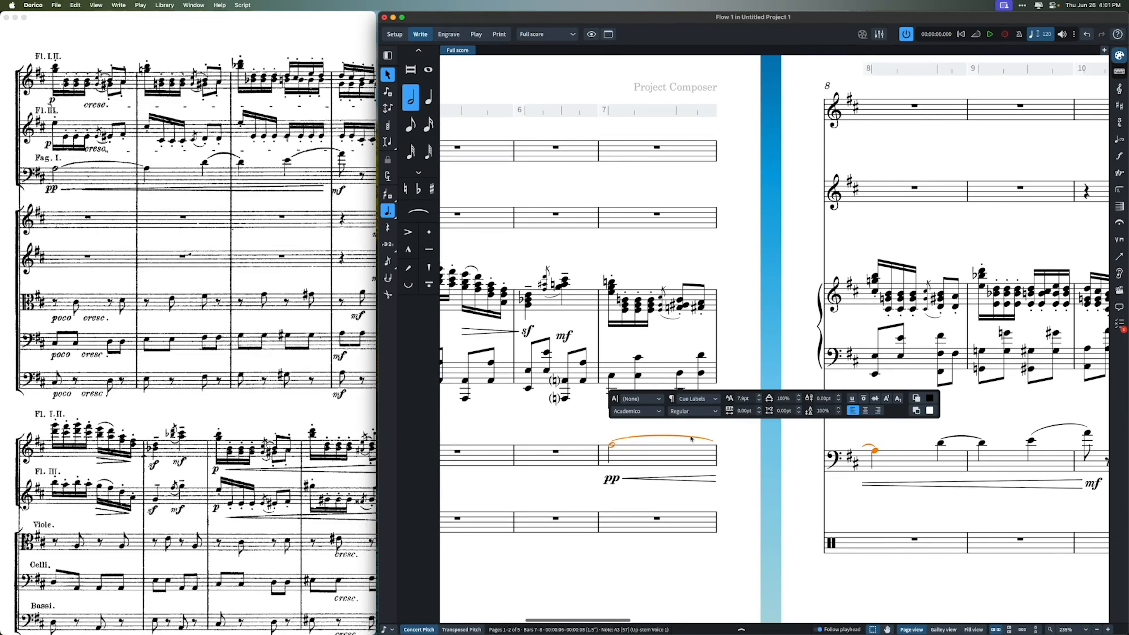
pyautogui.write('soon')
pyautogui.press('Escape')
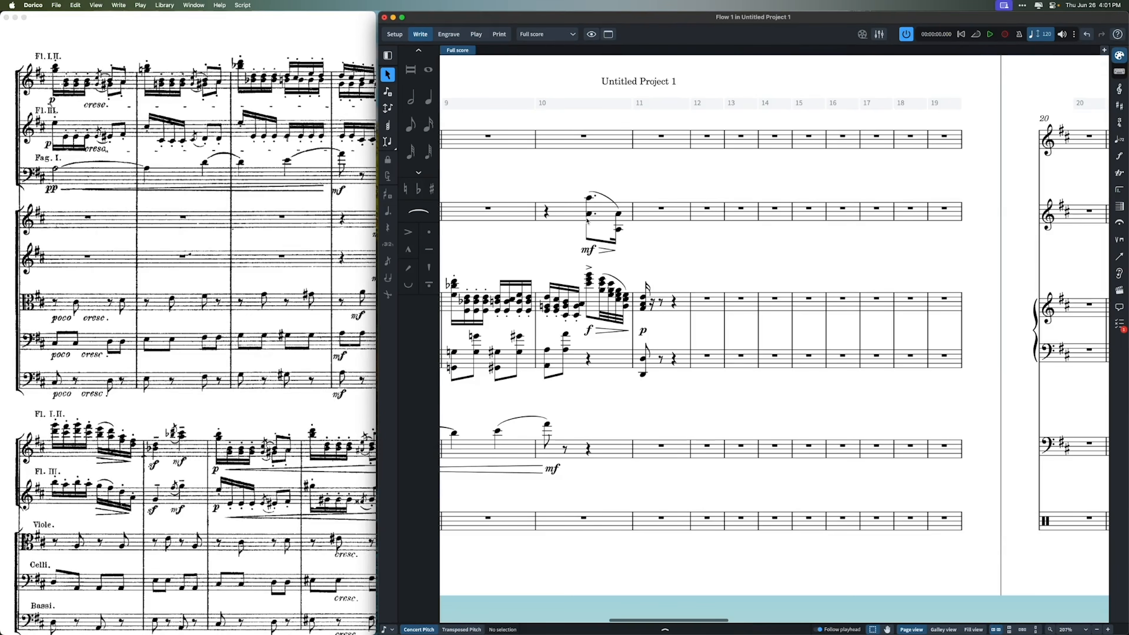
# Add the staff text "Violins I+II (arco)" at the dotted octave chord in bar 10 of the second treble staff.
pyautogui.click(597, 231)
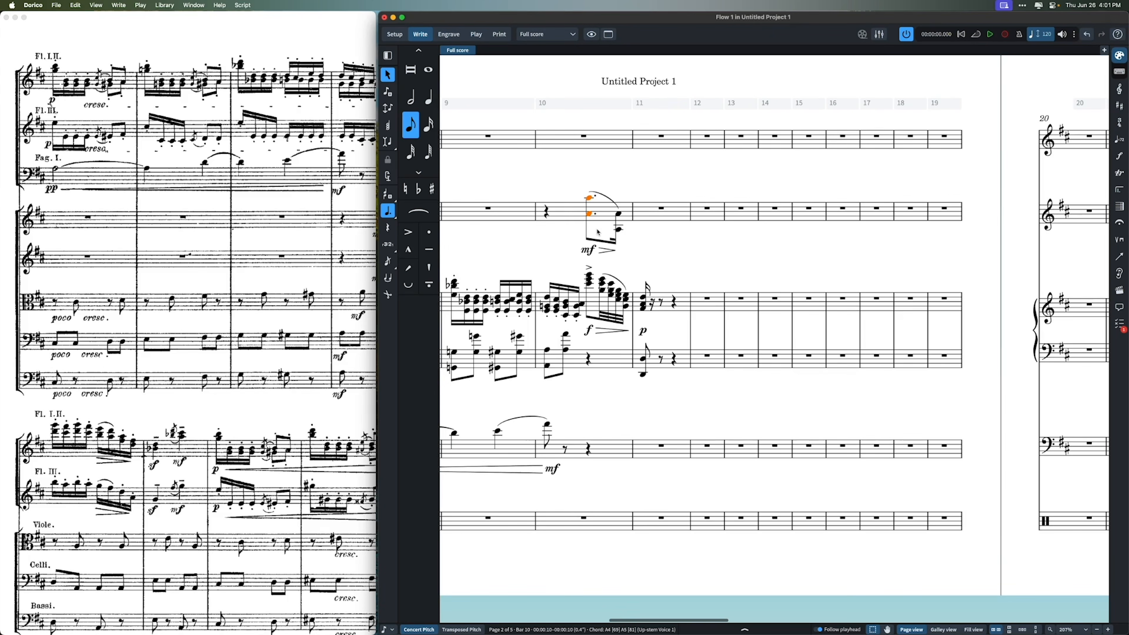
pyautogui.hotkey('shift', 'x')
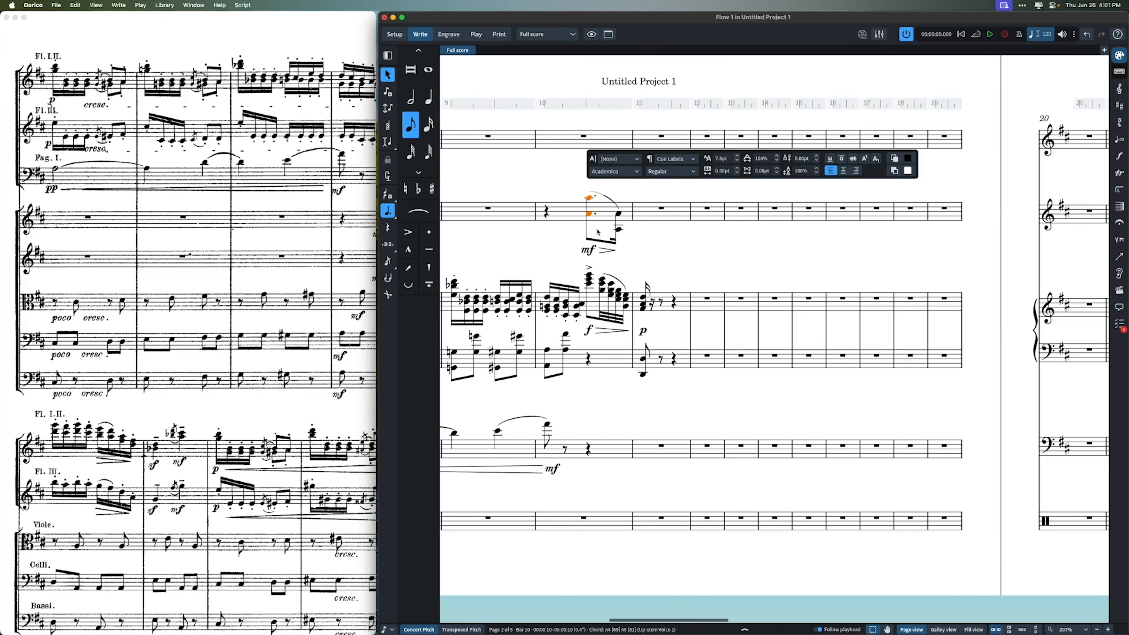
pyautogui.write('Violins')
pyautogui.write(' I=')
pyautogui.write('II')
pyautogui.write(' (arco')
pyautogui.press('Escape')
pyautogui.click(679, 255)
# Set the project's title to "Dance of the Merlitons" and its composer to "Tchaikovsky" in the project info.
pyautogui.hscroll(-10, 680, 255)
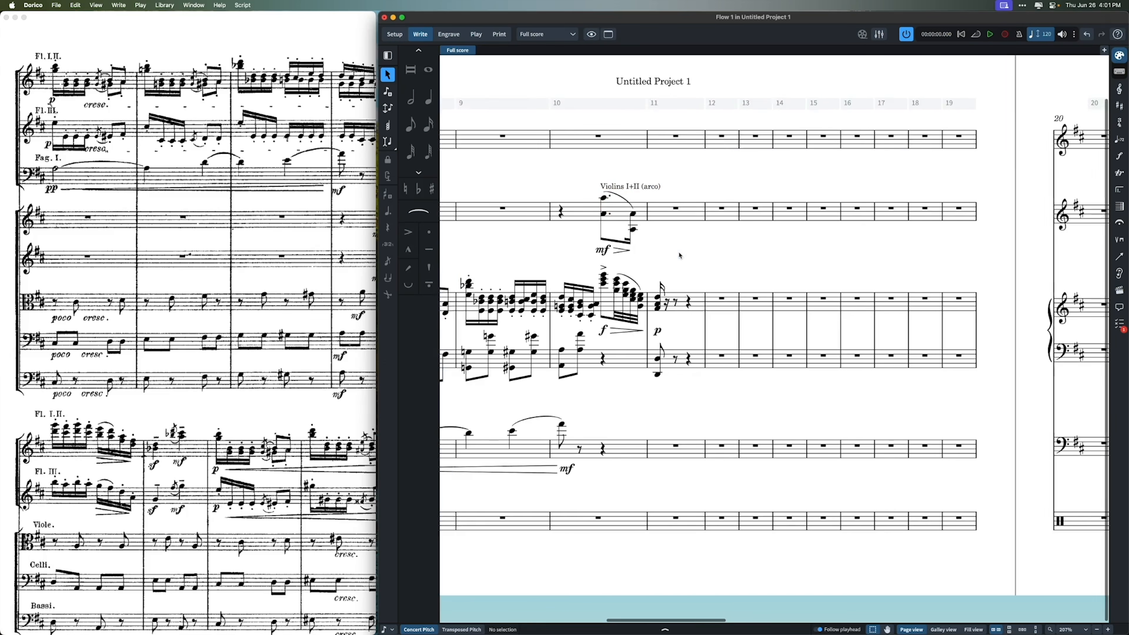
pyautogui.scroll(-3, 736, 183)
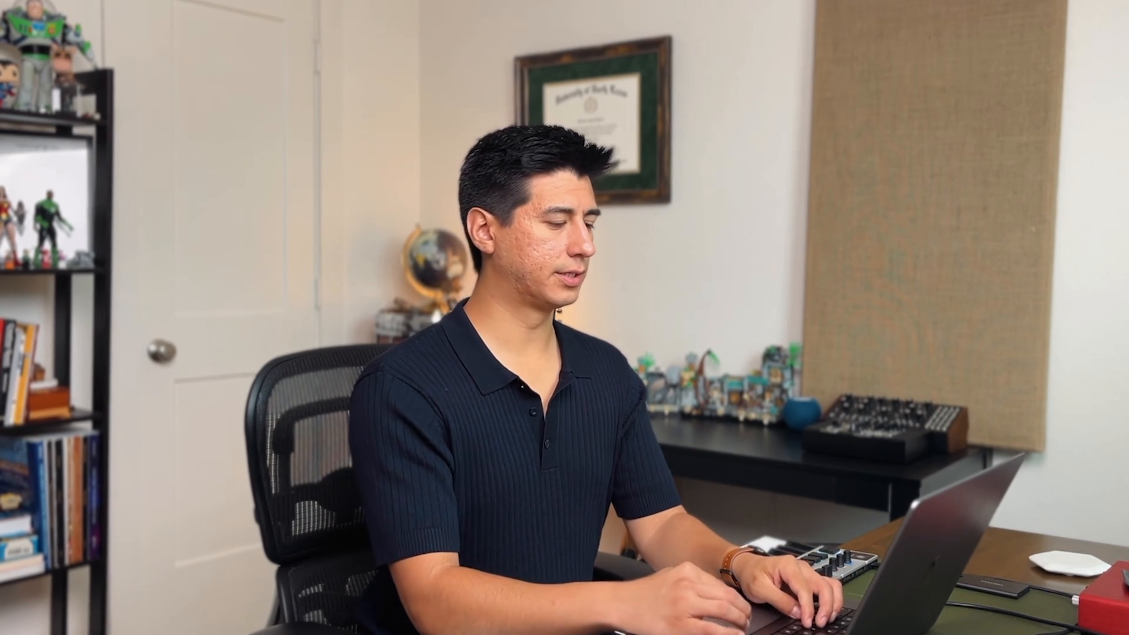
pyautogui.press('super+i')
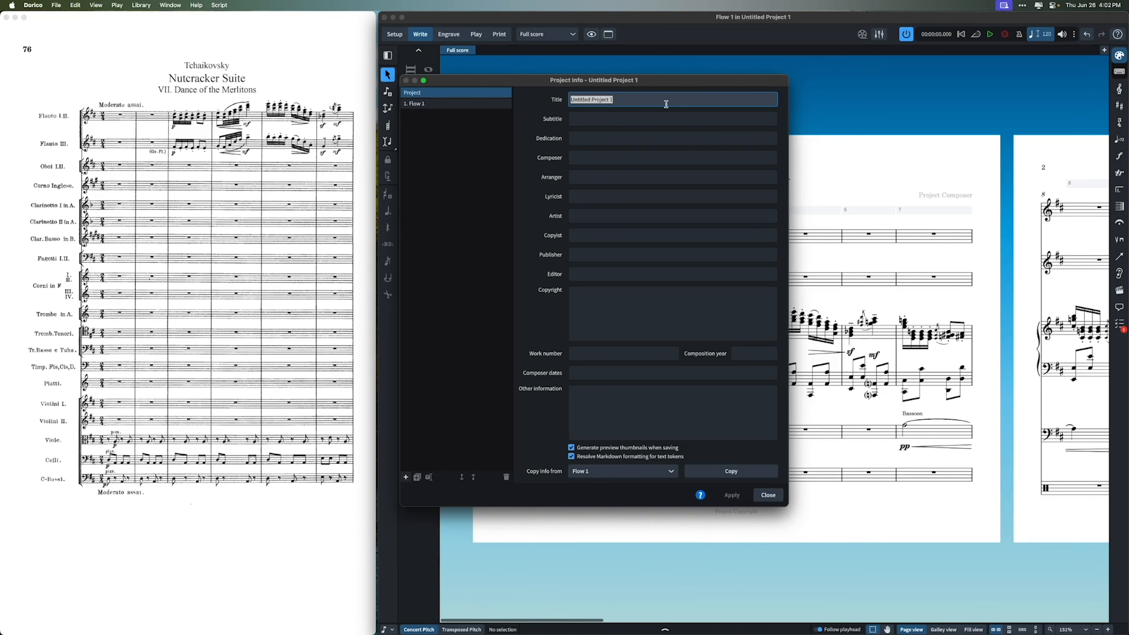
pyautogui.write('Dance of')
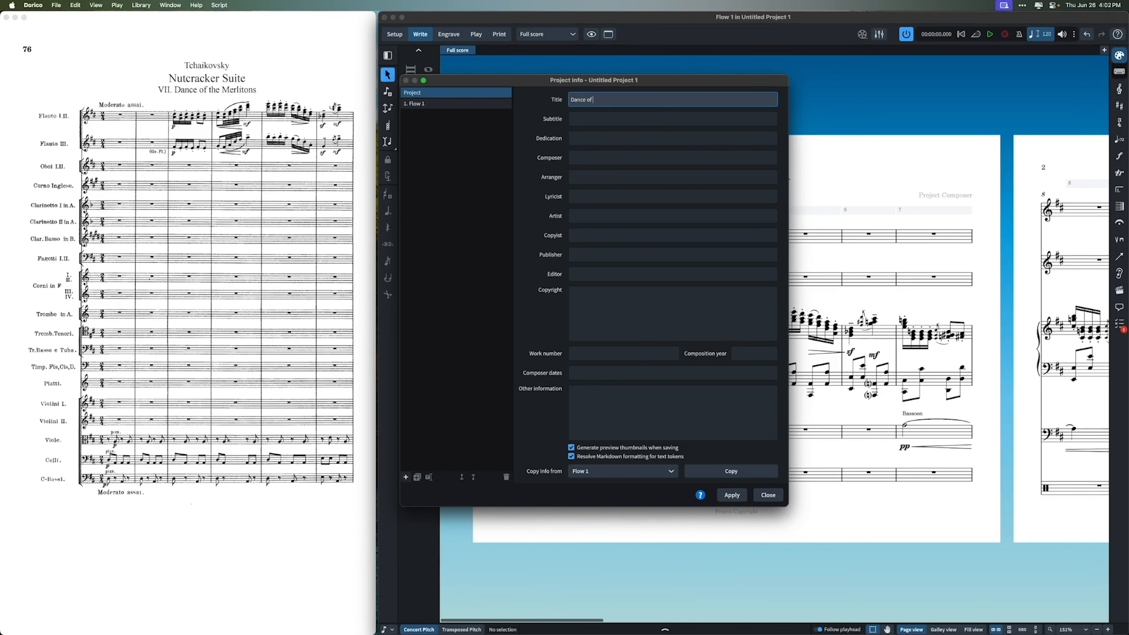
pyautogui.write(' the Merlitons')
pyautogui.click(595, 162)
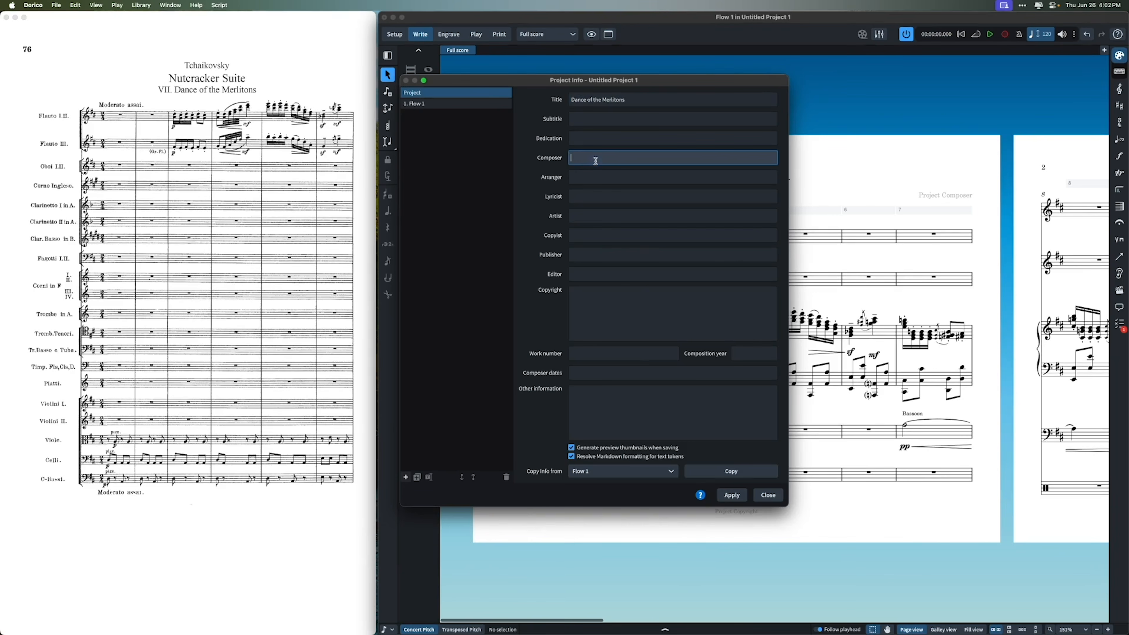
pyautogui.write('Tchaikovsky')
pyautogui.click(731, 495)
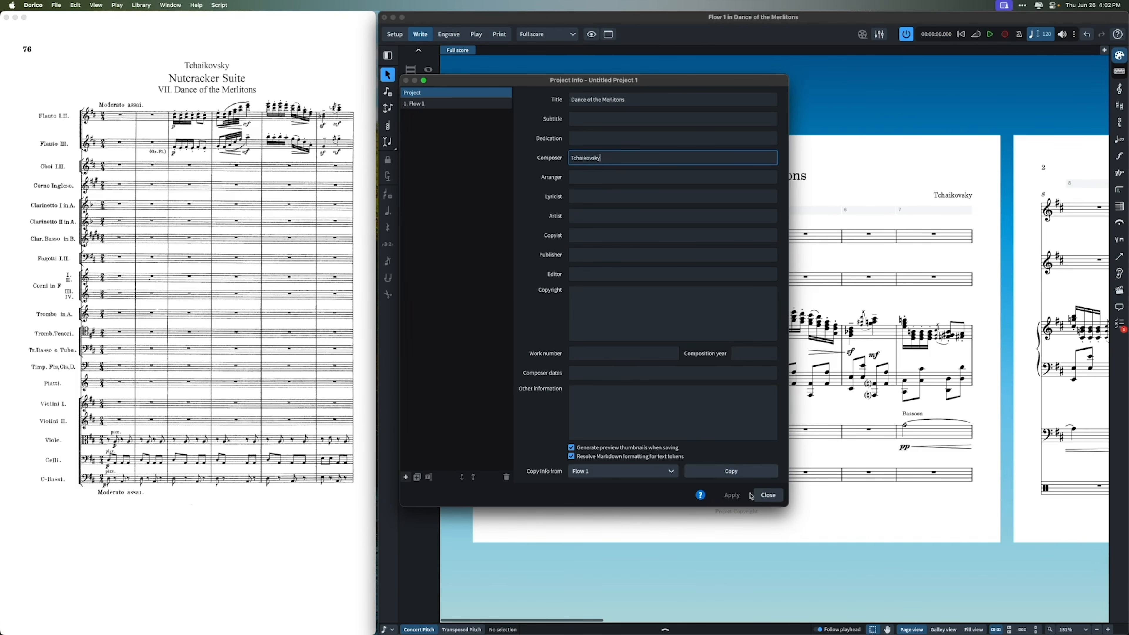
pyautogui.click(768, 495)
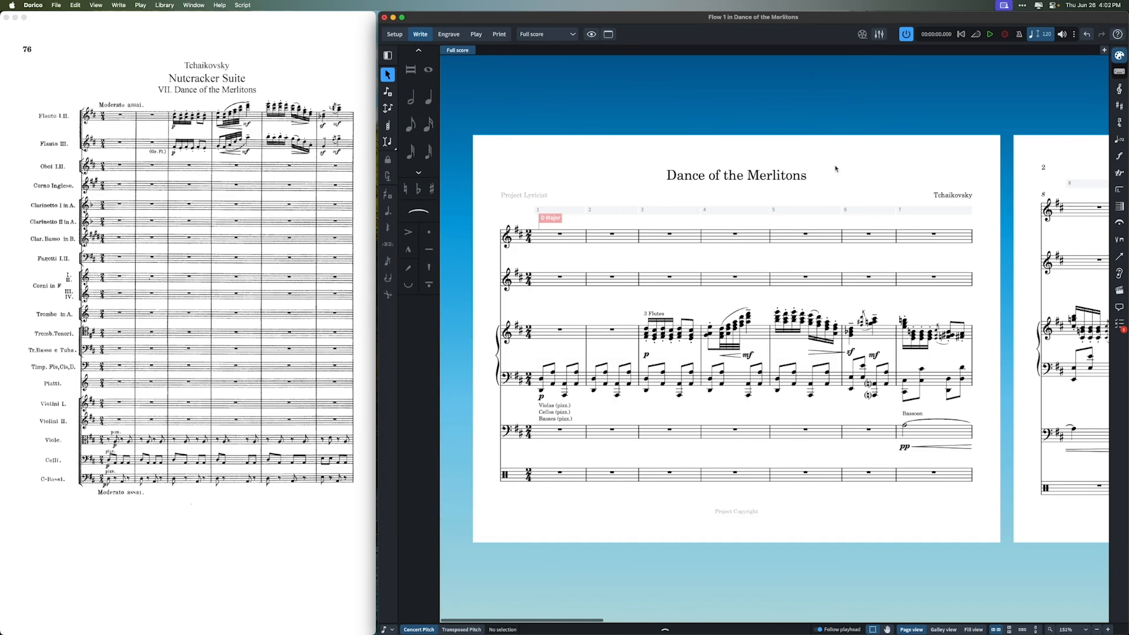